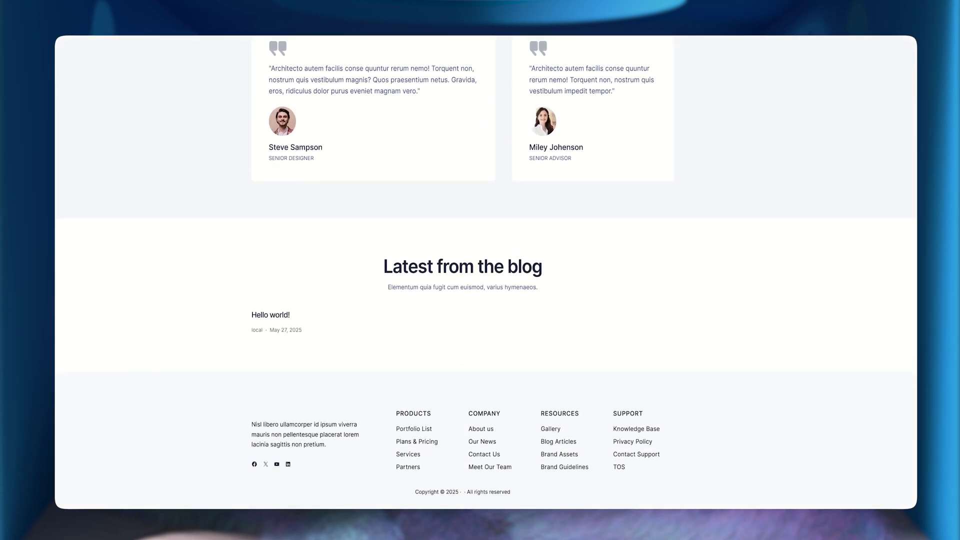
scroll(697, 426, down, 2)
Step: Enter the site editor from the homepage and select the Footer template part
key(ctrl+plus)
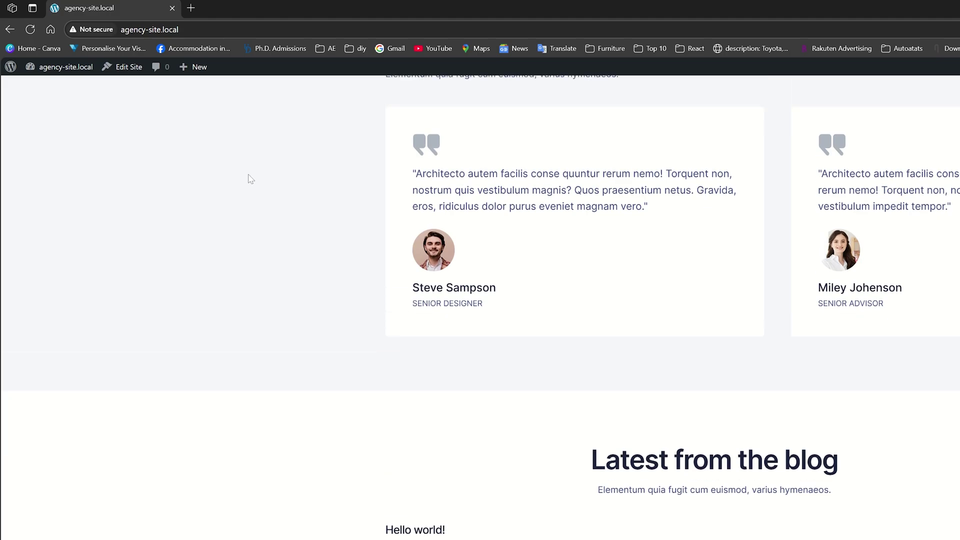
scroll(250, 179, up, 2)
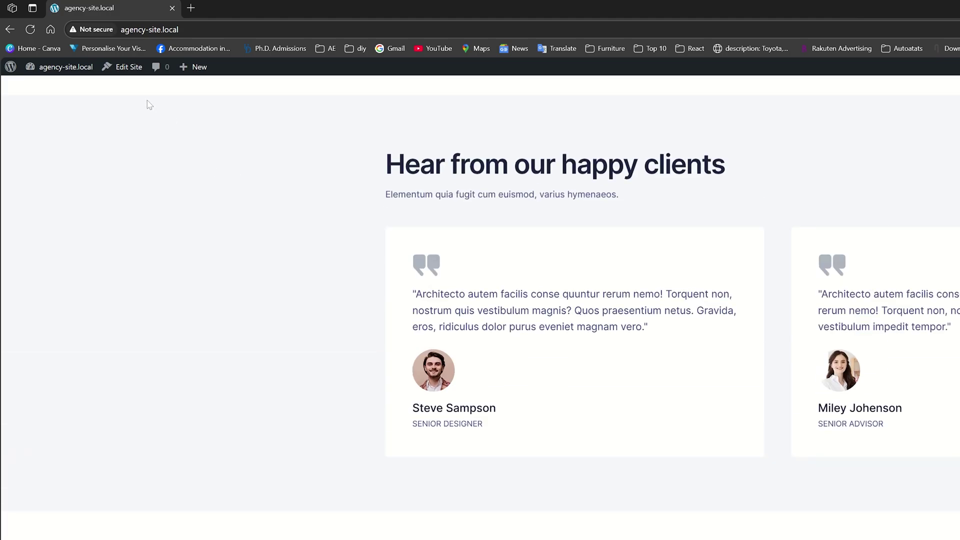
click(128, 71)
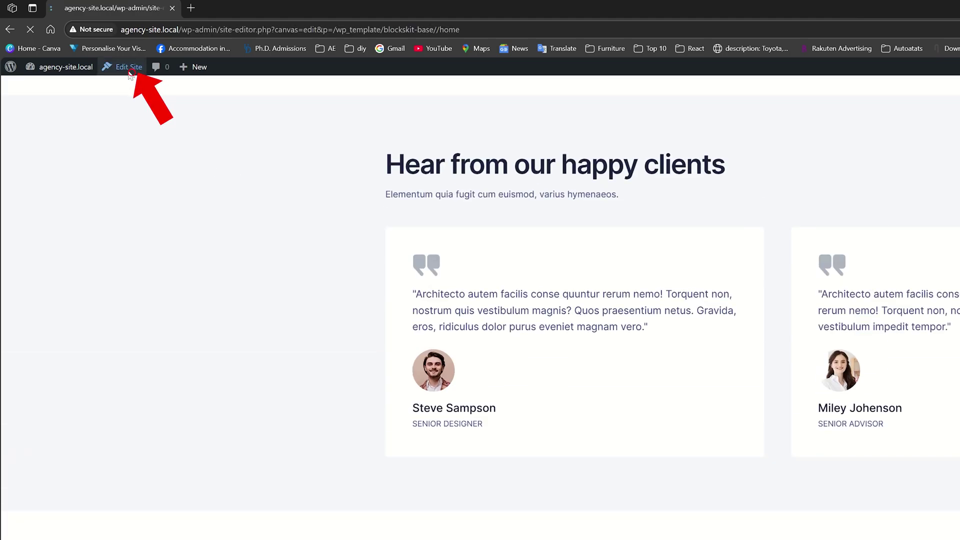
scroll(480, 315, down, 5)
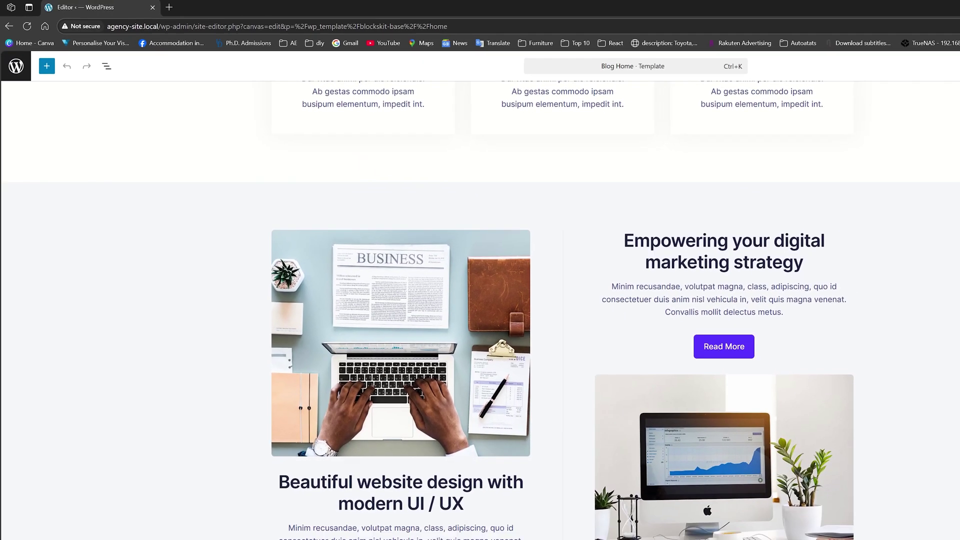
scroll(424, 285, down, 5)
scroll(424, 285, down, 10)
scroll(424, 285, down, 10)
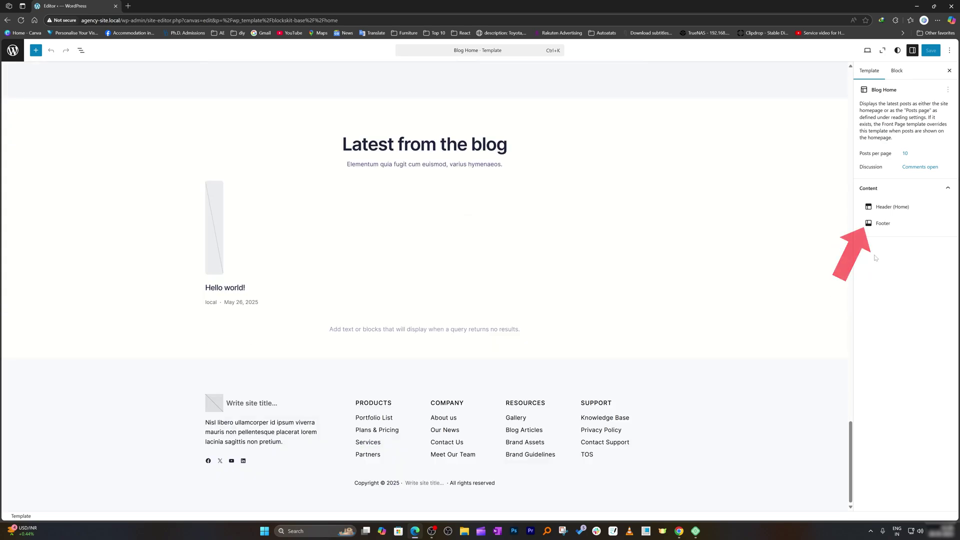
click(883, 224)
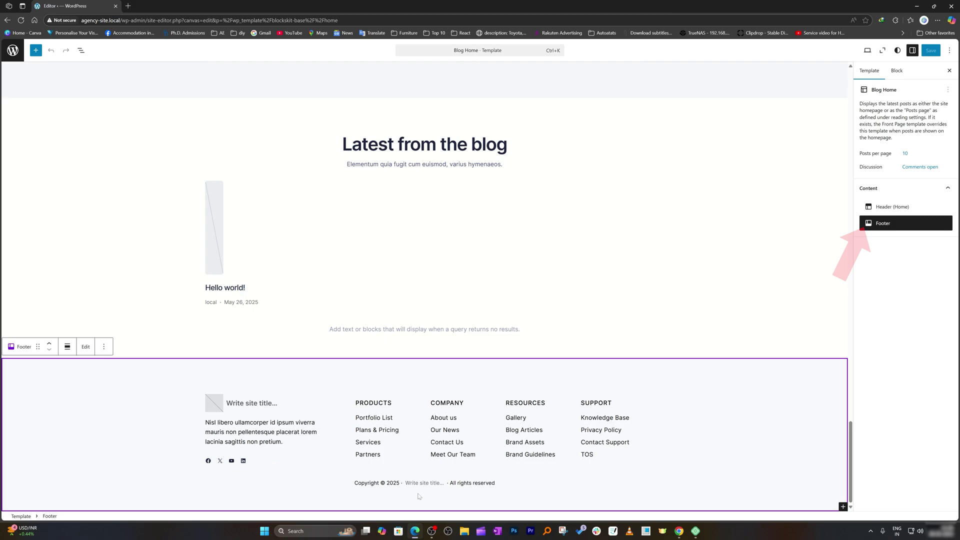
Step: Delete the 'Copyright © 2025' paragraph from the footer
click(385, 482)
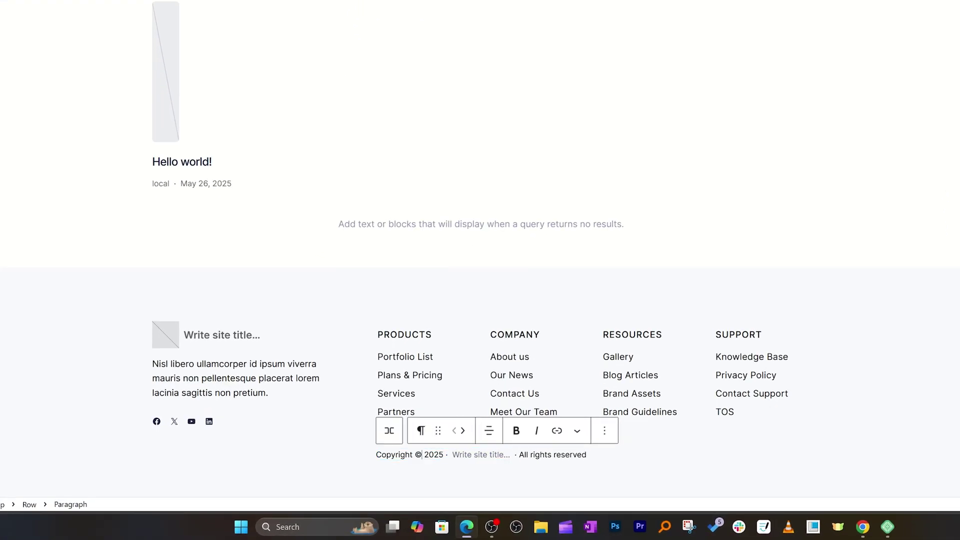
drag(375, 455, 440, 458)
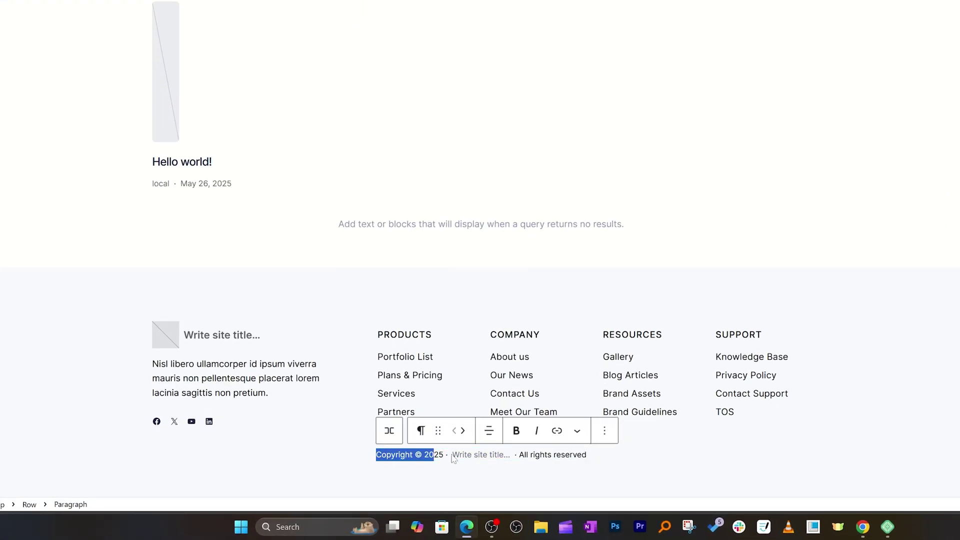
key(Left)
click(604, 431)
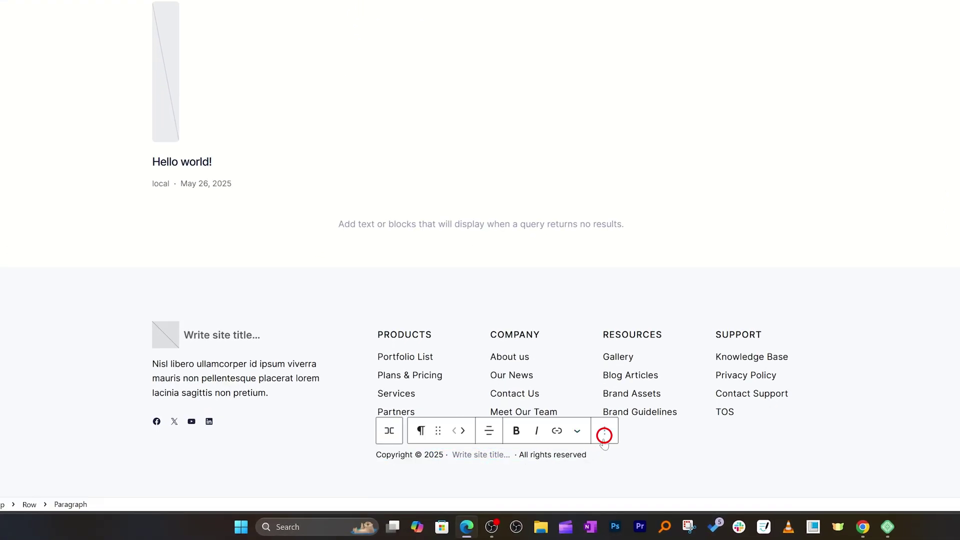
click(645, 394)
Step: Delete the remaining footer row with the rights text and save the site
click(325, 432)
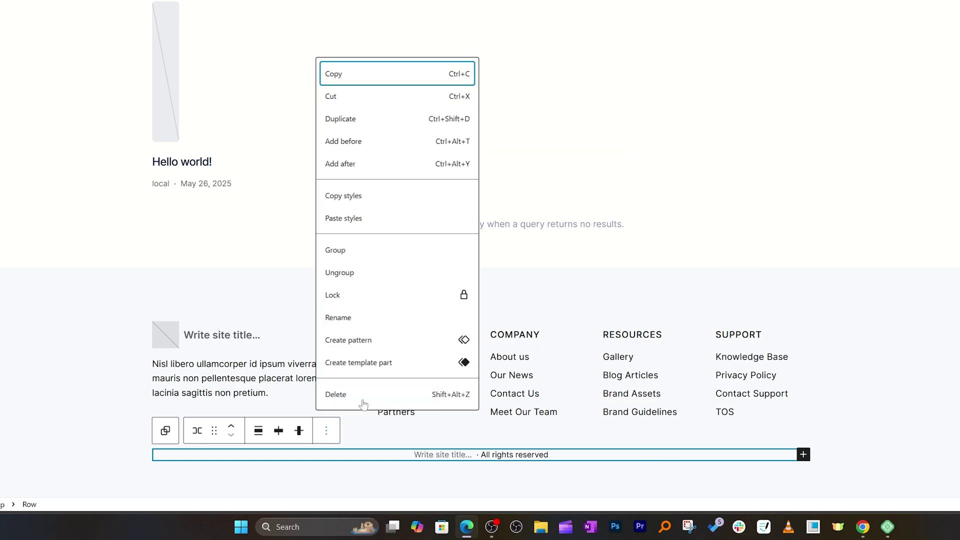
click(417, 398)
scroll(480, 301, up, 3)
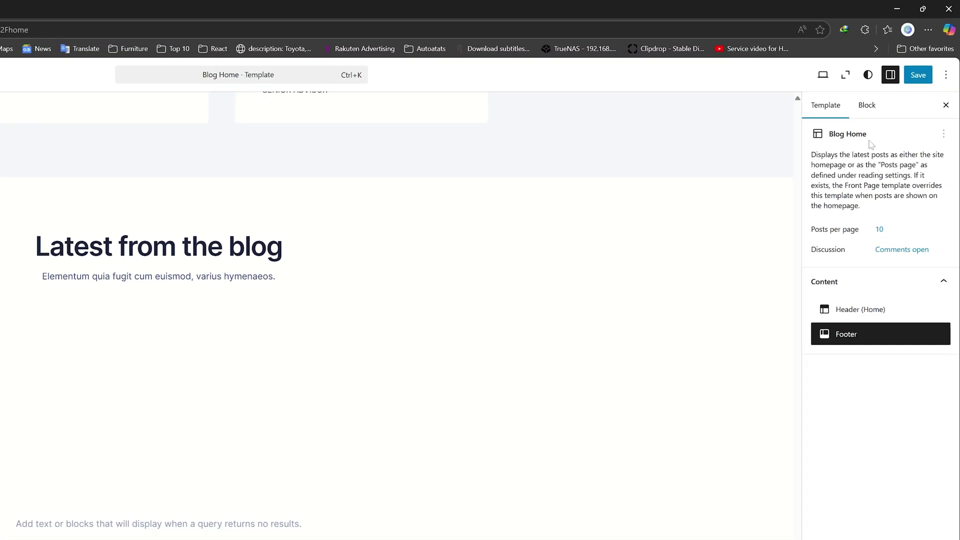
click(918, 78)
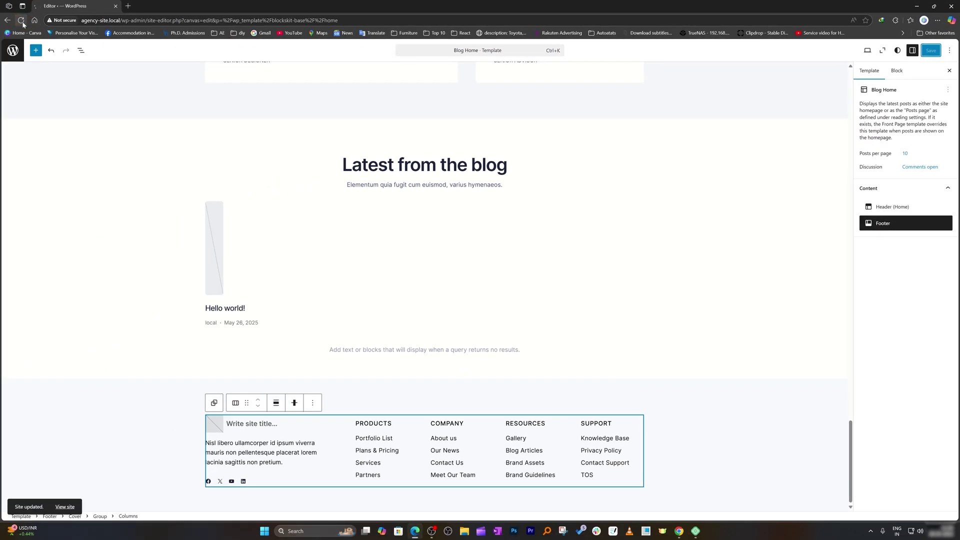
click(23, 23)
scroll(578, 221, down, 3)
scroll(709, 293, down, 5)
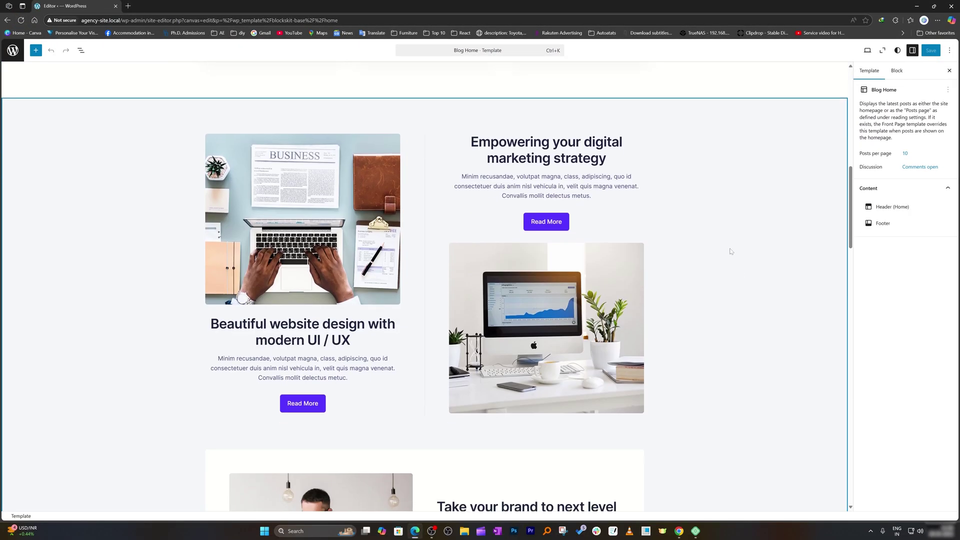
scroll(731, 251, down, 5)
scroll(769, 260, down, 3)
scroll(799, 290, down, 5)
scroll(800, 292, down, 4)
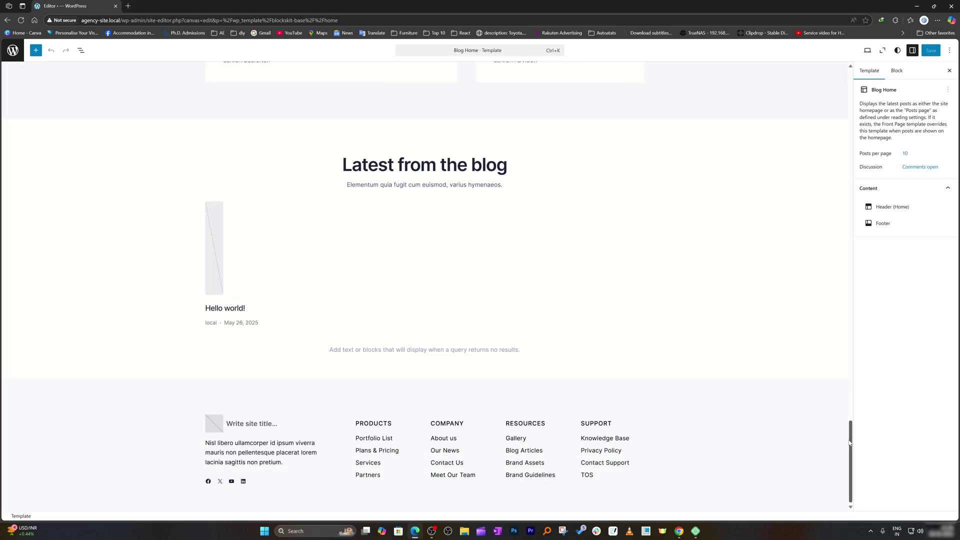
drag(849, 443, 798, 109)
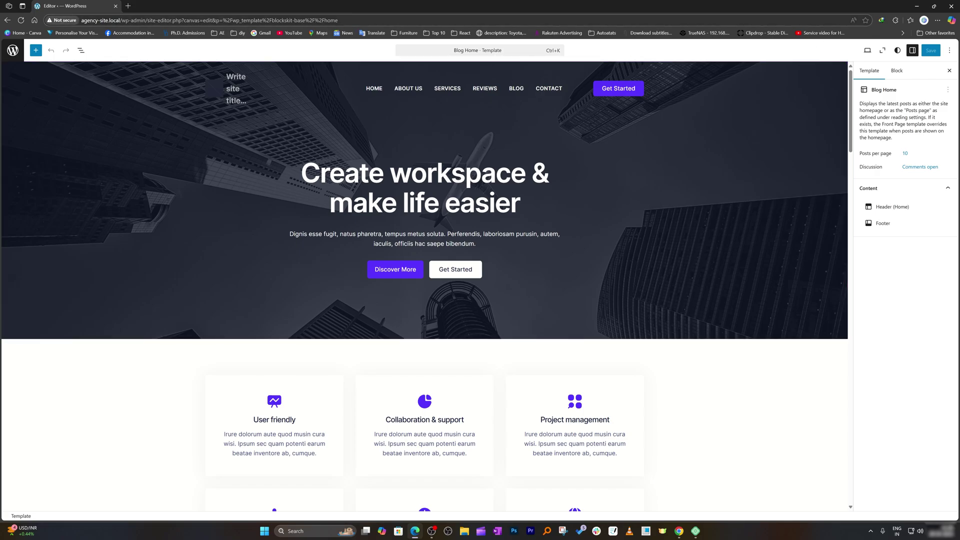
double_click(101, 20)
click(938, 21)
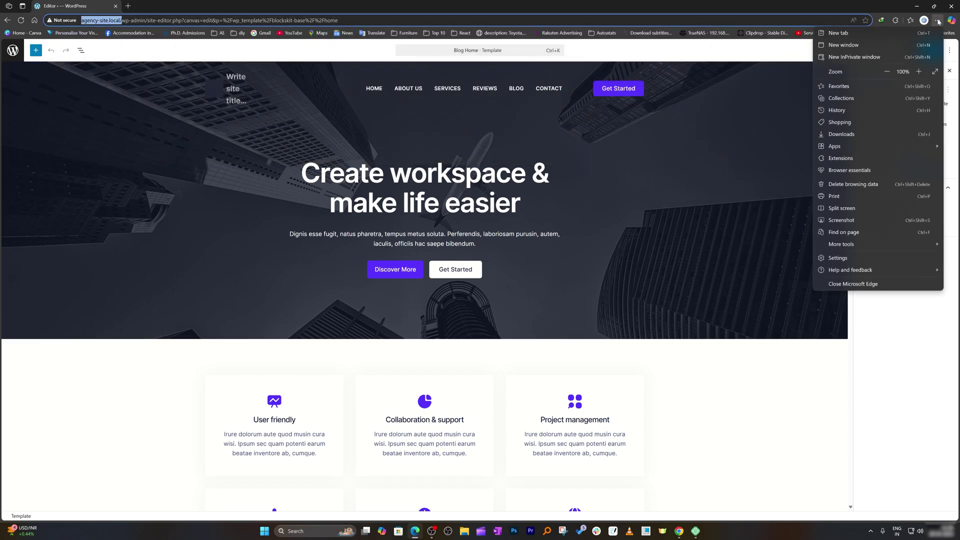
click(903, 57)
text(http://agency-site.local/)
key(Return)
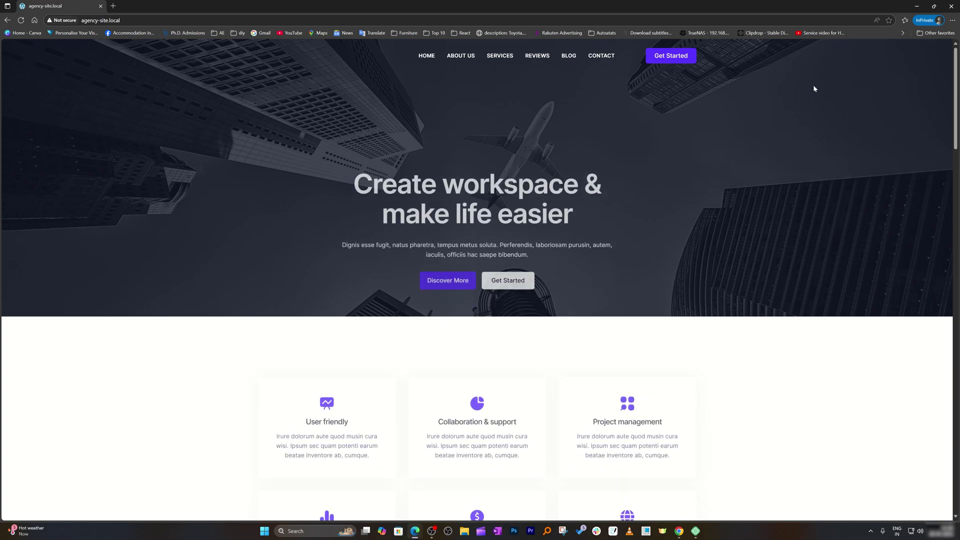
scroll(814, 88, down, 5)
scroll(662, 229, up, 5)
scroll(662, 230, down, 5)
scroll(673, 238, down, 10)
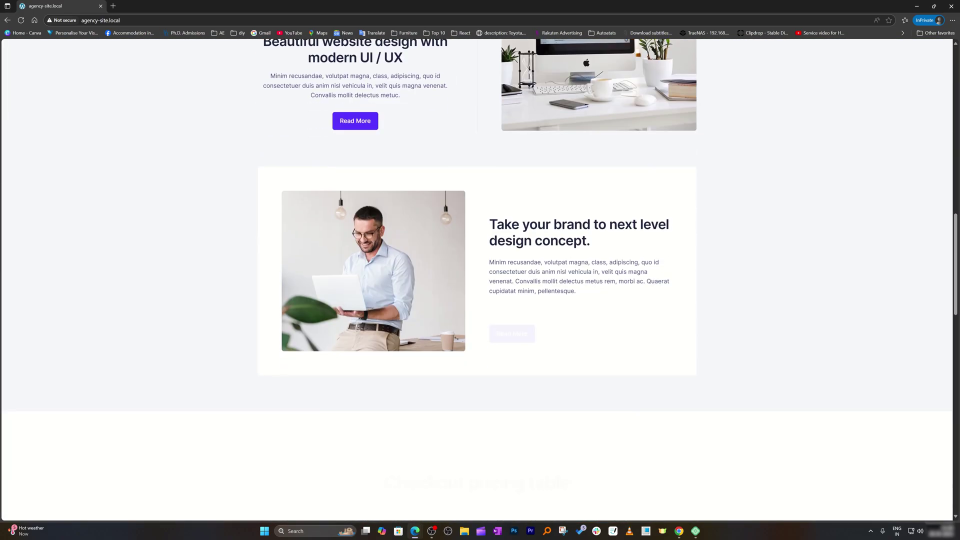
scroll(673, 238, down, 10)
scroll(673, 238, down, 10)
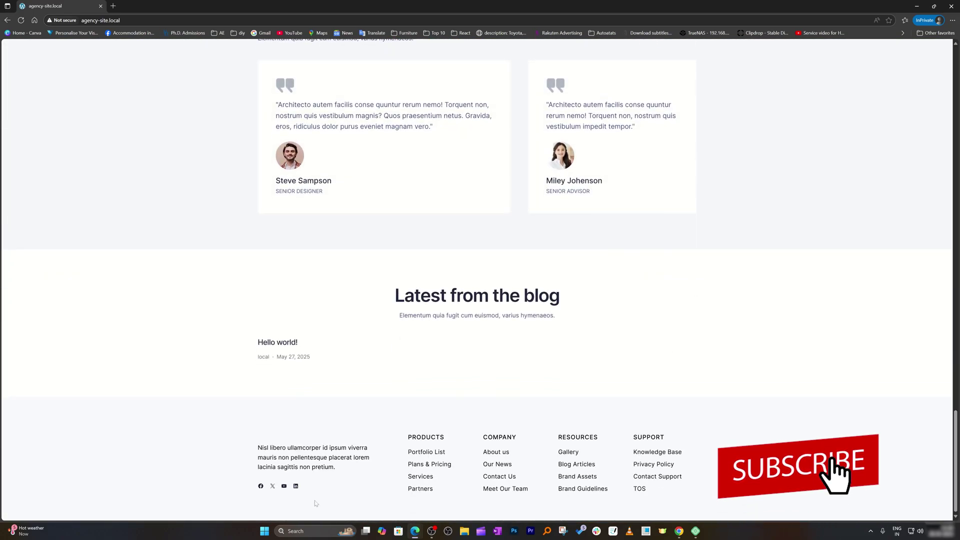
scroll(953, 142, up, 10)
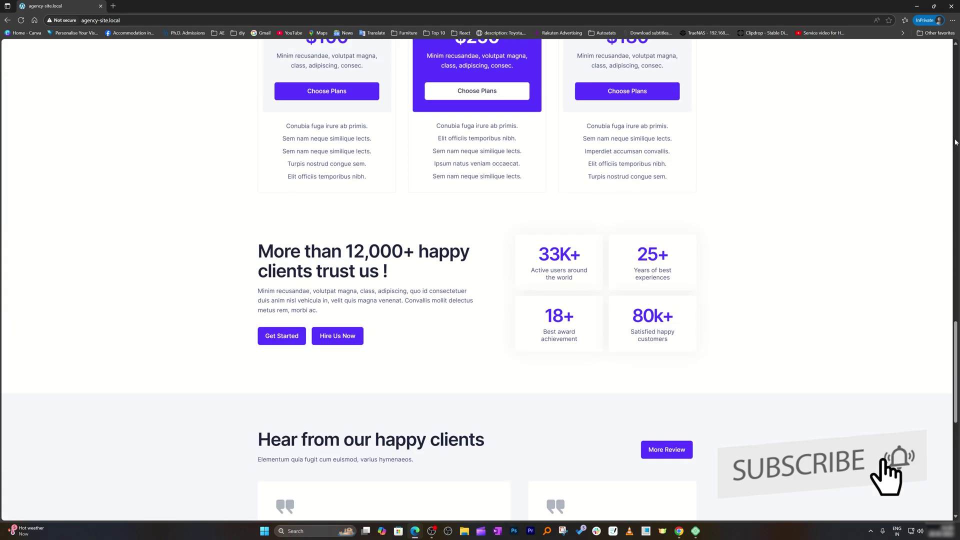
scroll(765, 68, up, 10)
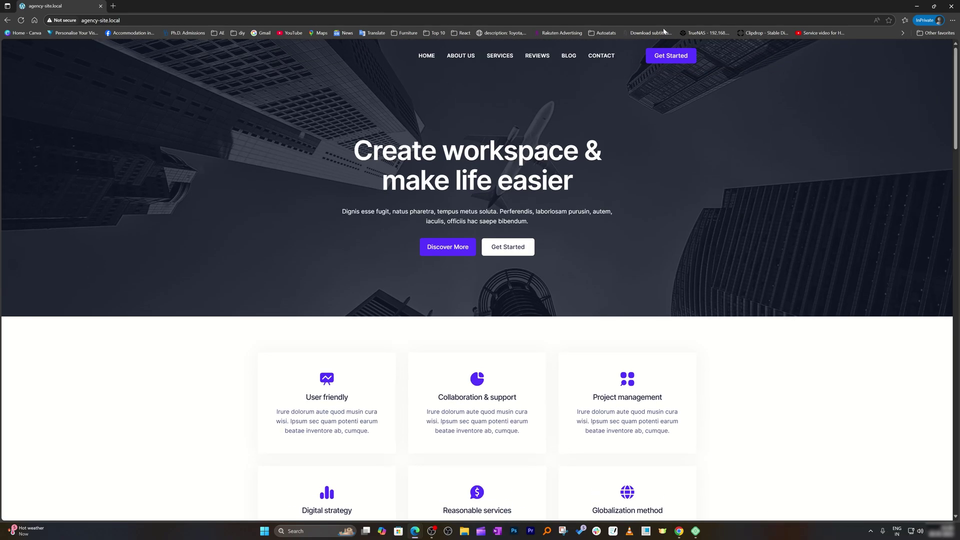
click(951, 5)
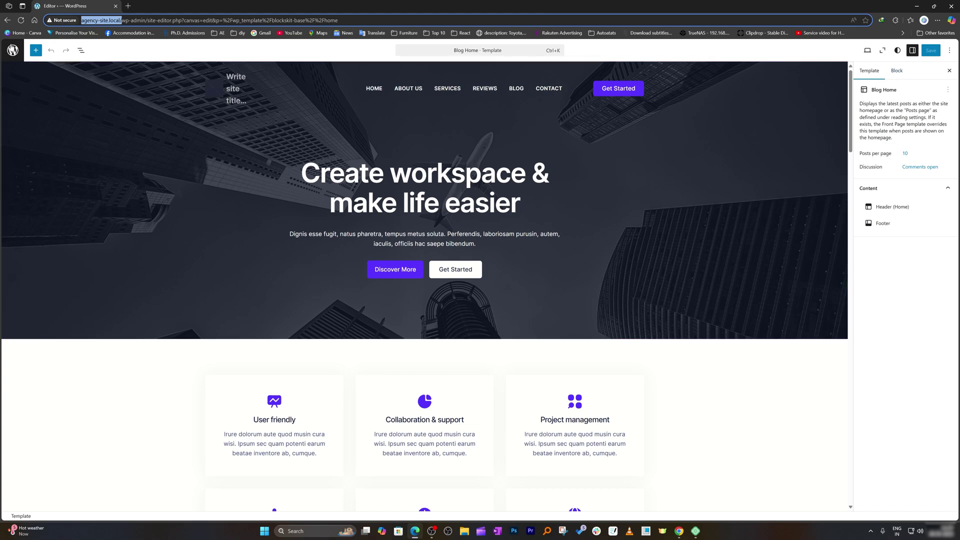
click(11, 21)
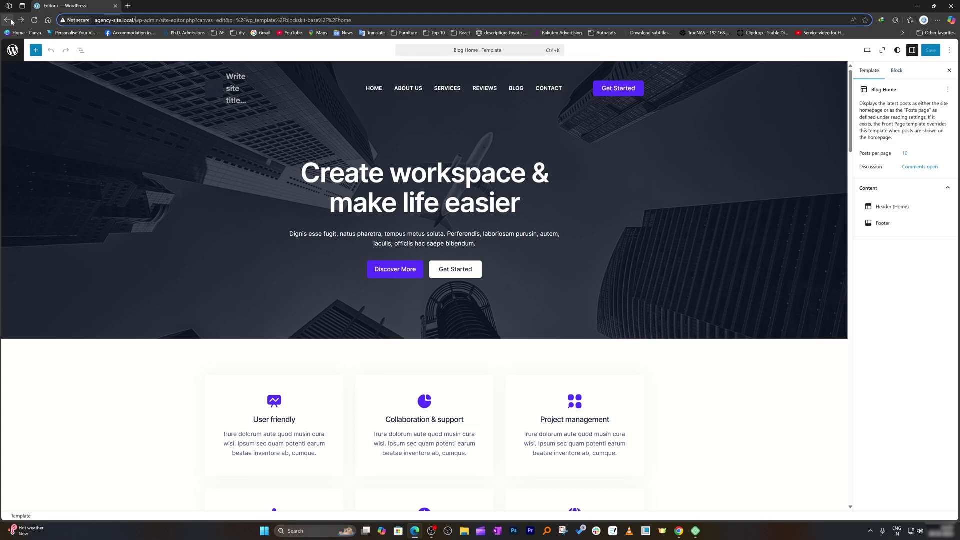
Step: From Appearance > Themes > Add Themes, install Astra and start installing OceanWP
click(9, 21)
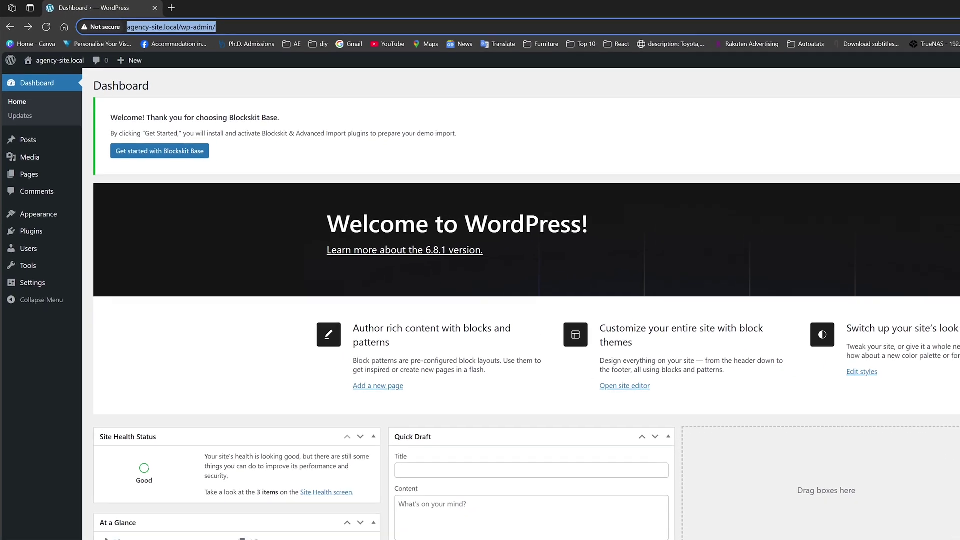
mouse_move(41, 224)
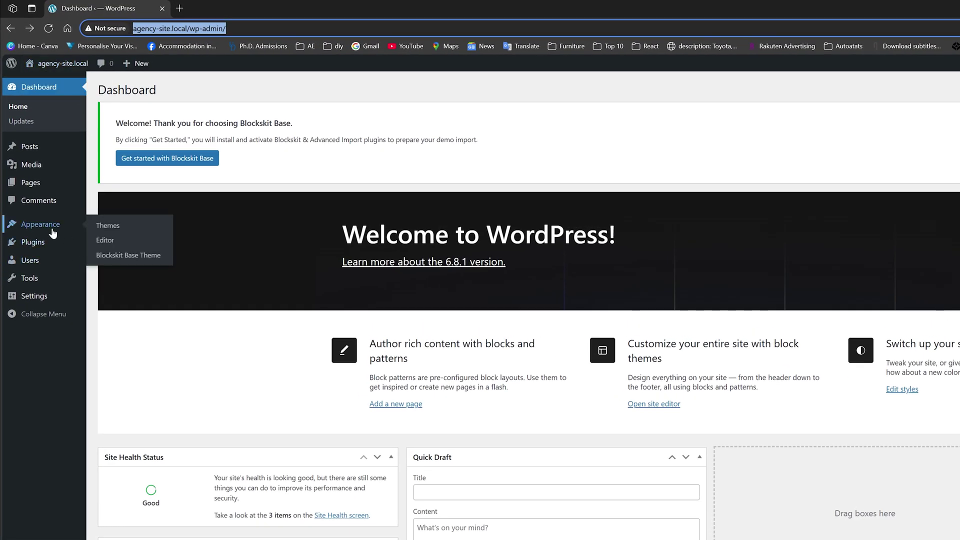
click(107, 225)
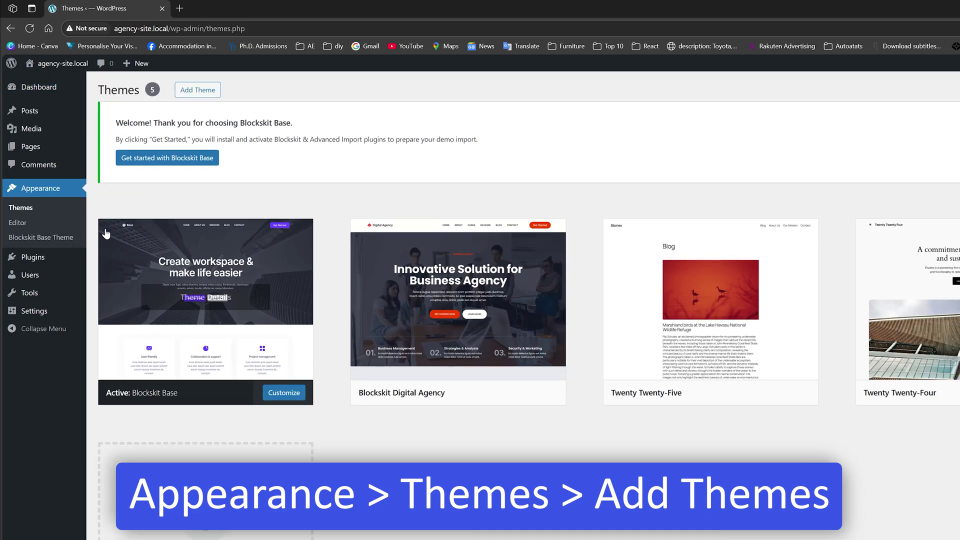
click(198, 93)
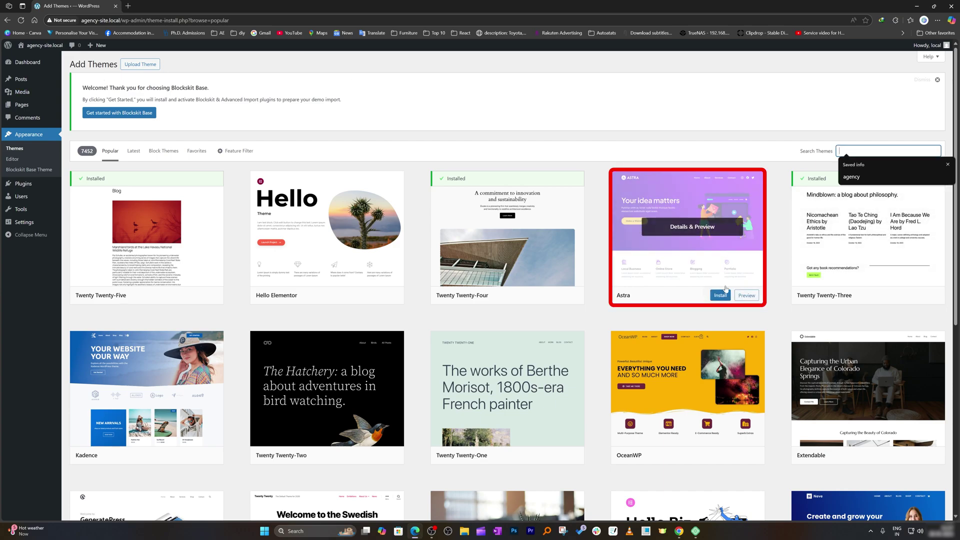
click(721, 297)
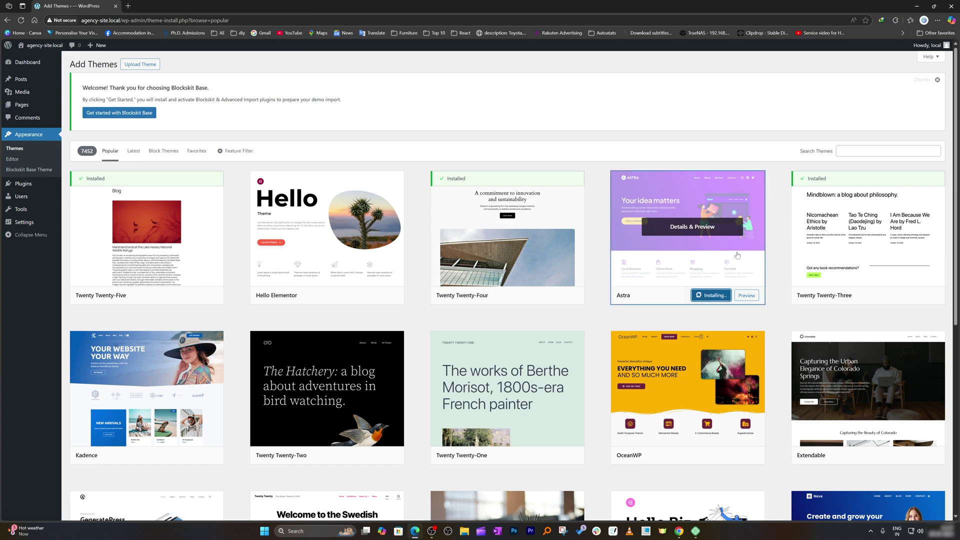
click(711, 455)
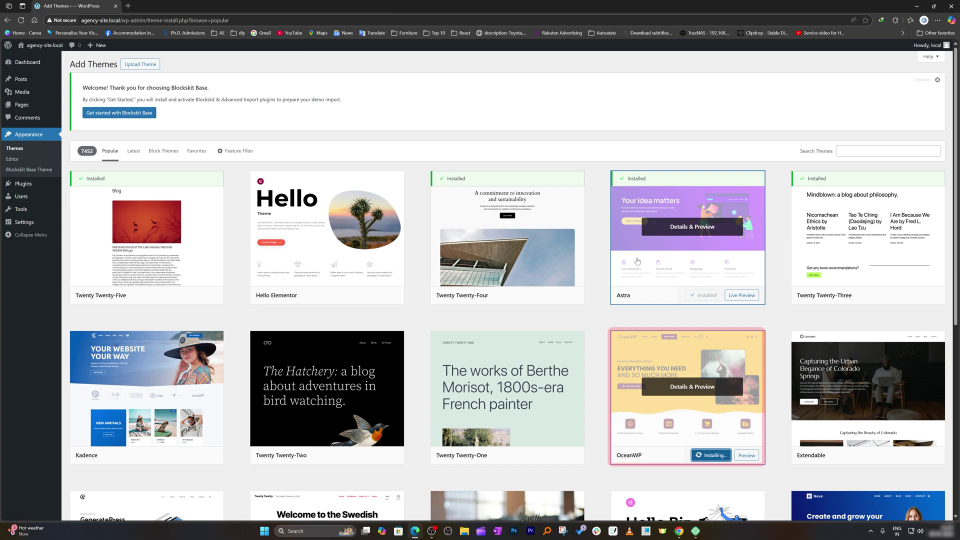
scroll(644, 266, down, 2)
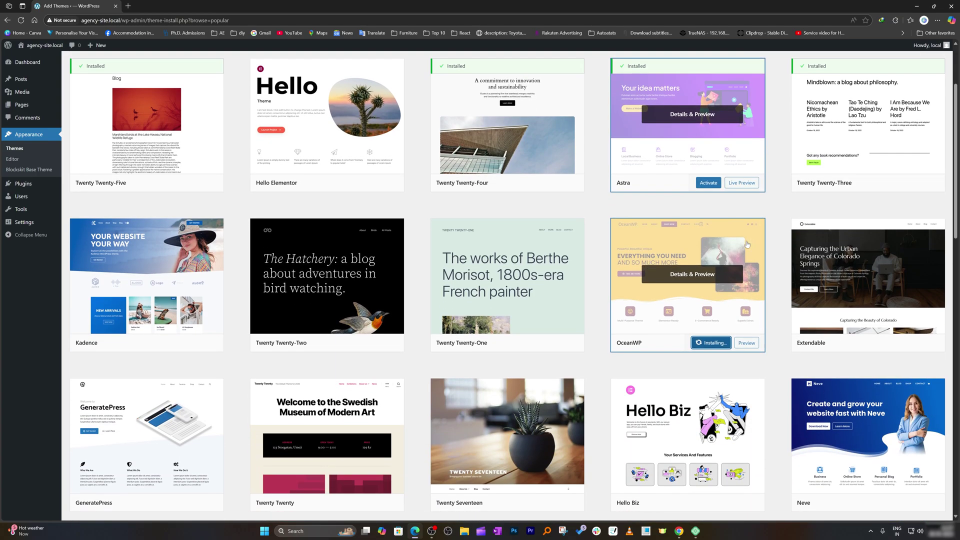
scroll(734, 248, up, 2)
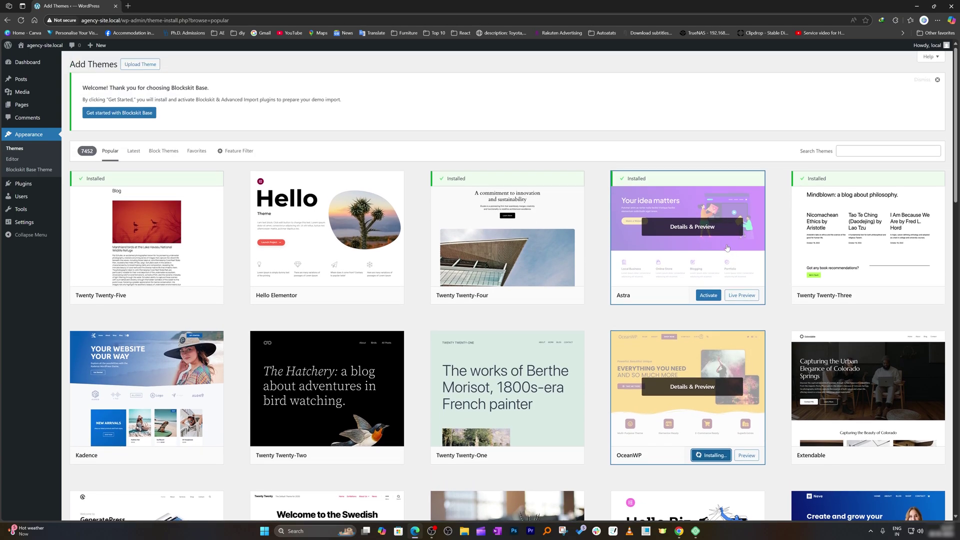
Step: Activate the Astra theme from its preview and visit the live site
click(711, 210)
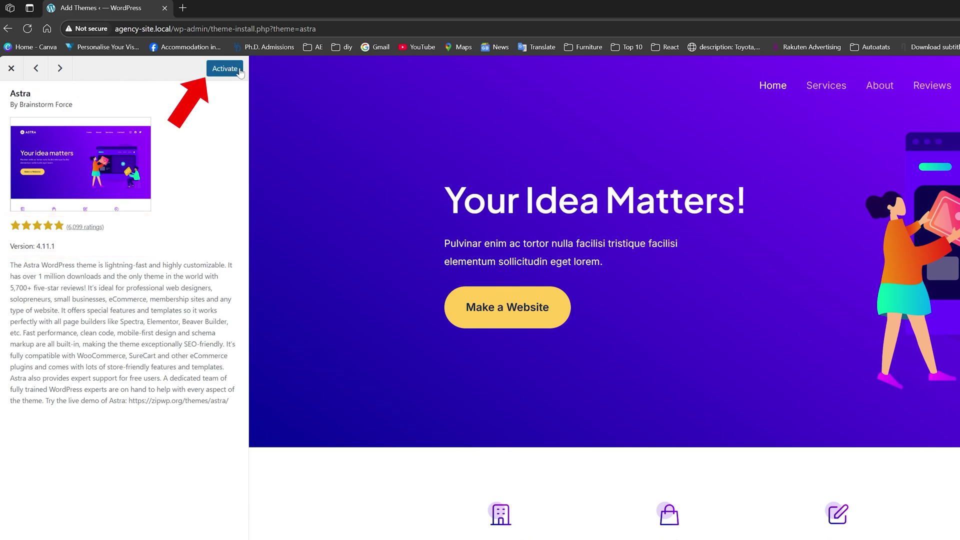
click(223, 70)
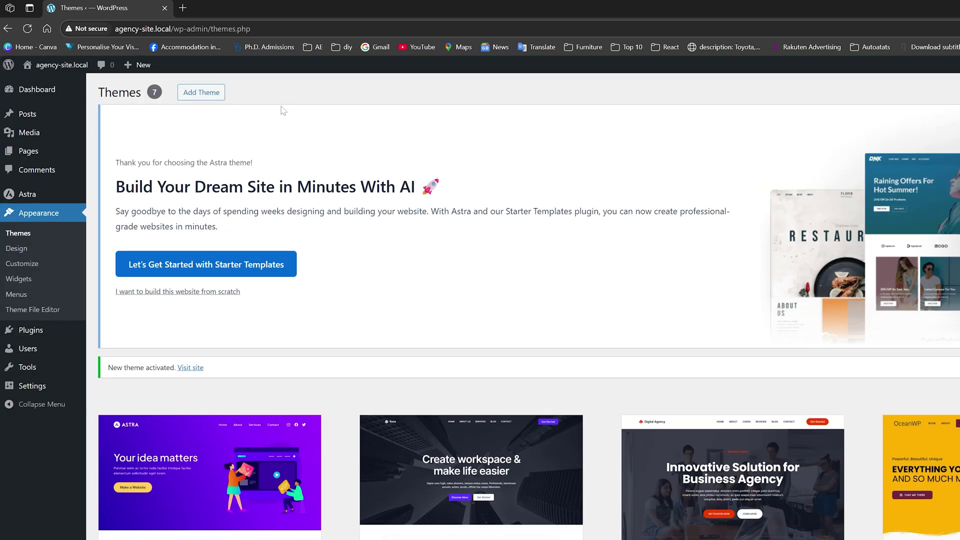
mouse_move(62, 65)
click(64, 83)
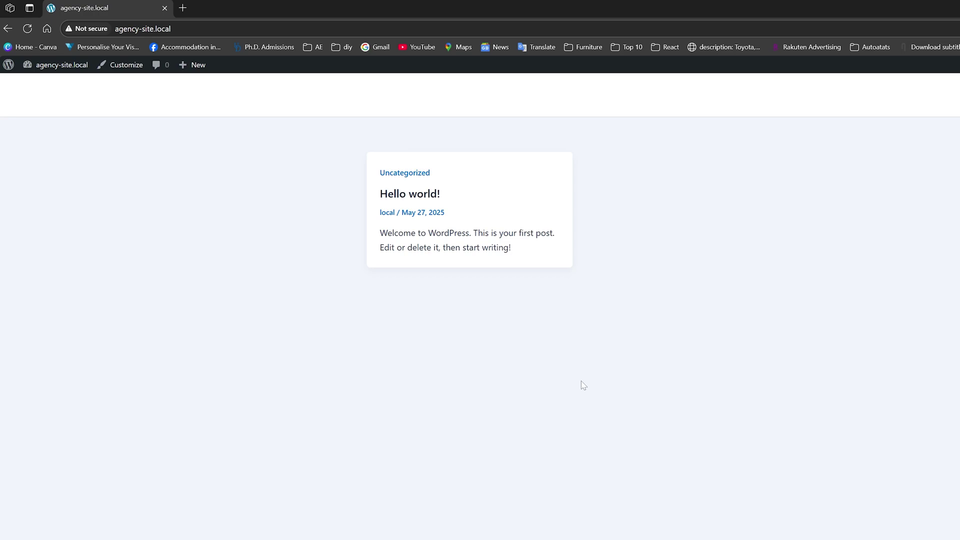
Step: Check the footer's 'Powered by Astra WordPress Theme' credit and go to the Sample Page
drag(413, 501, 452, 502)
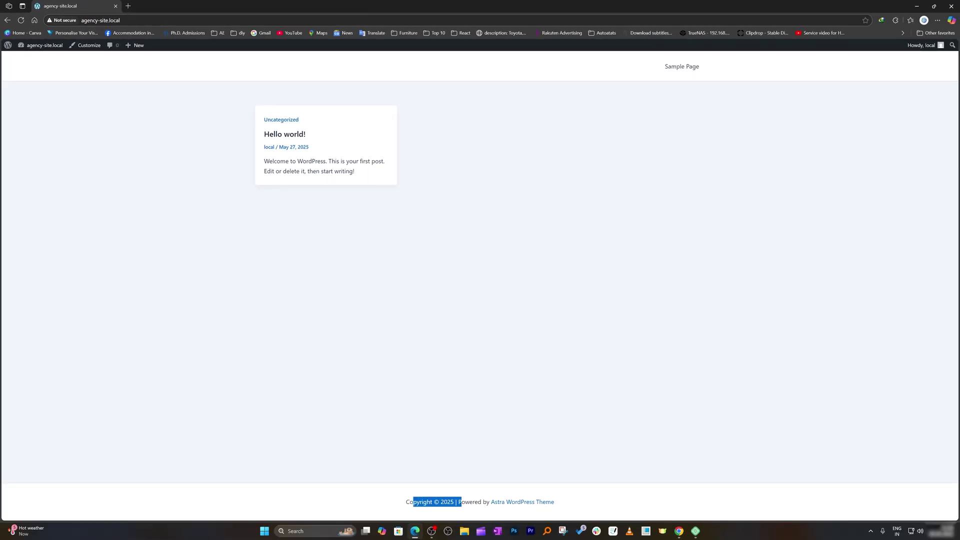
click(405, 505)
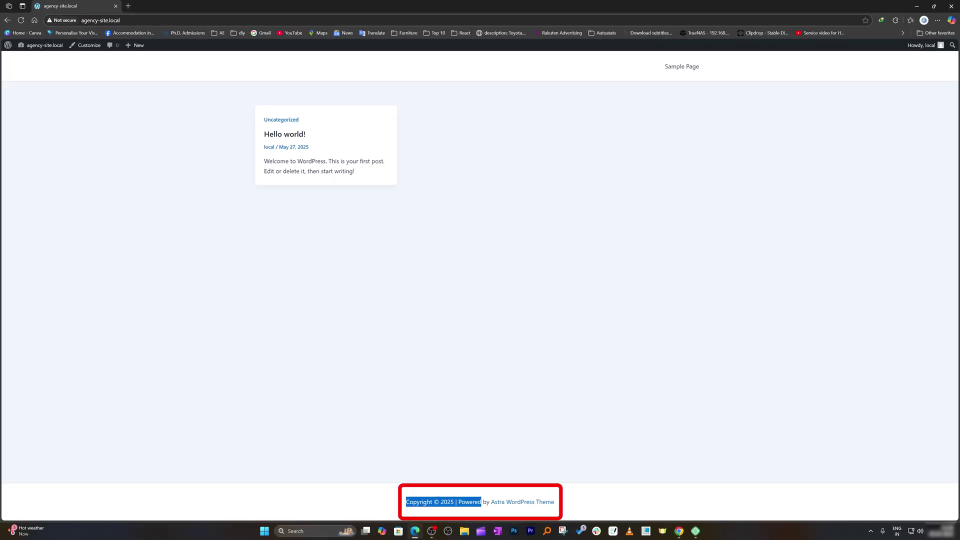
click(428, 293)
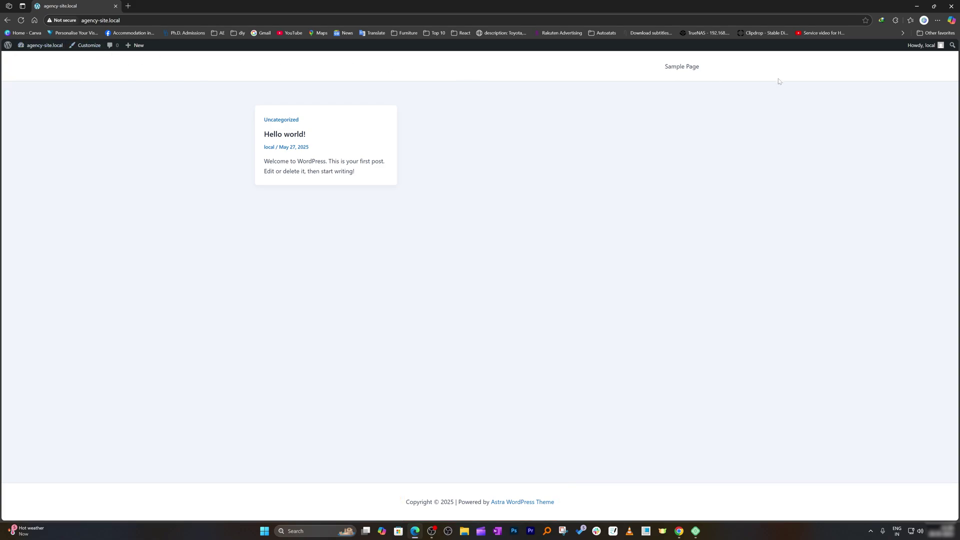
click(47, 45)
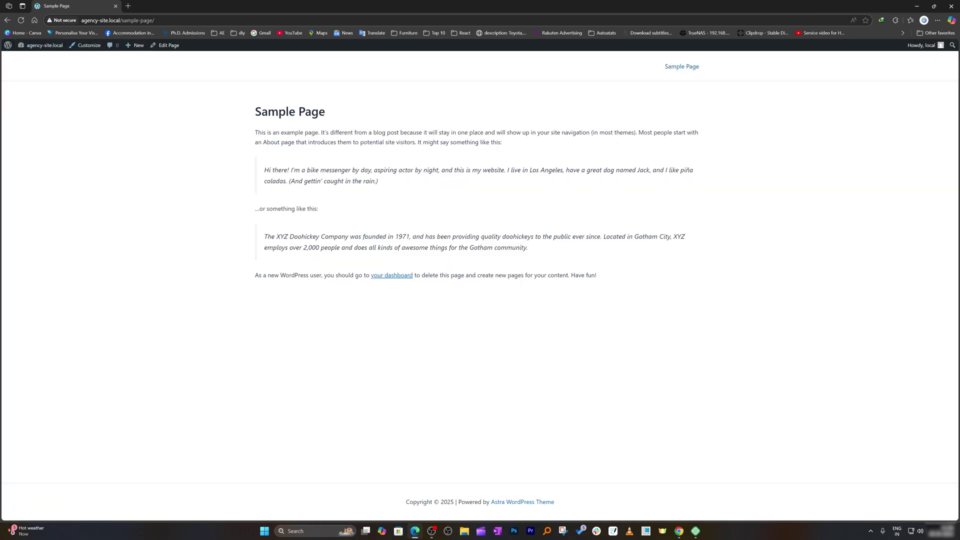
Step: Briefly open the Sample Page for editing, dismiss the welcome dialog and go back
click(167, 45)
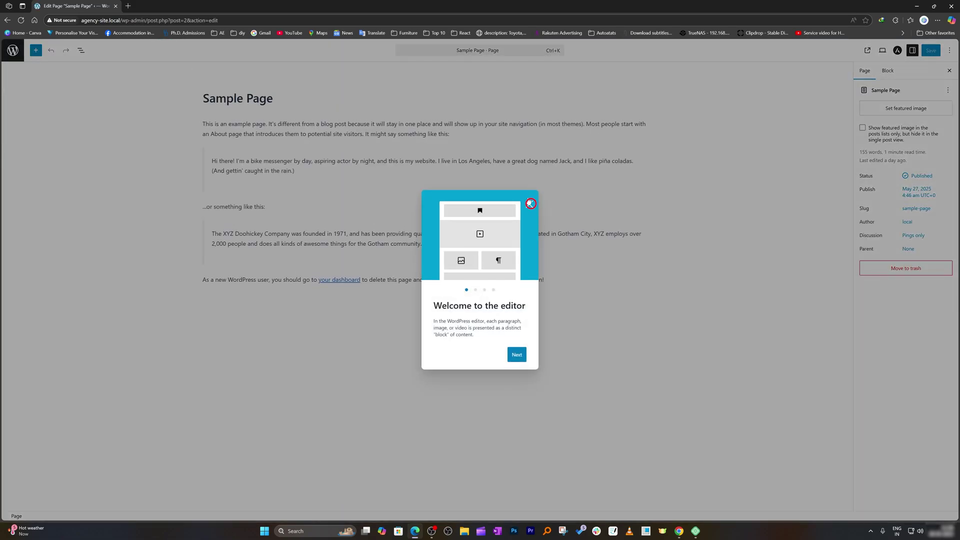
click(529, 204)
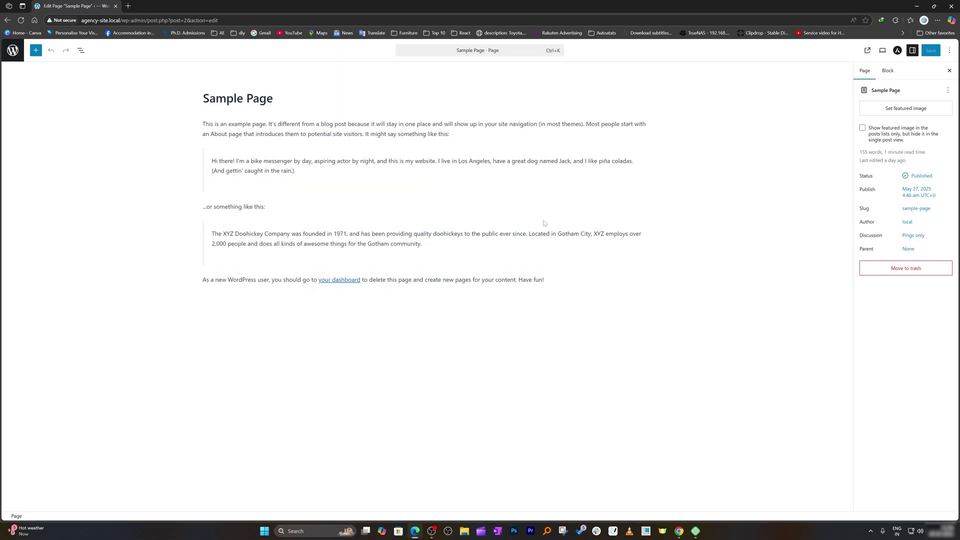
click(7, 20)
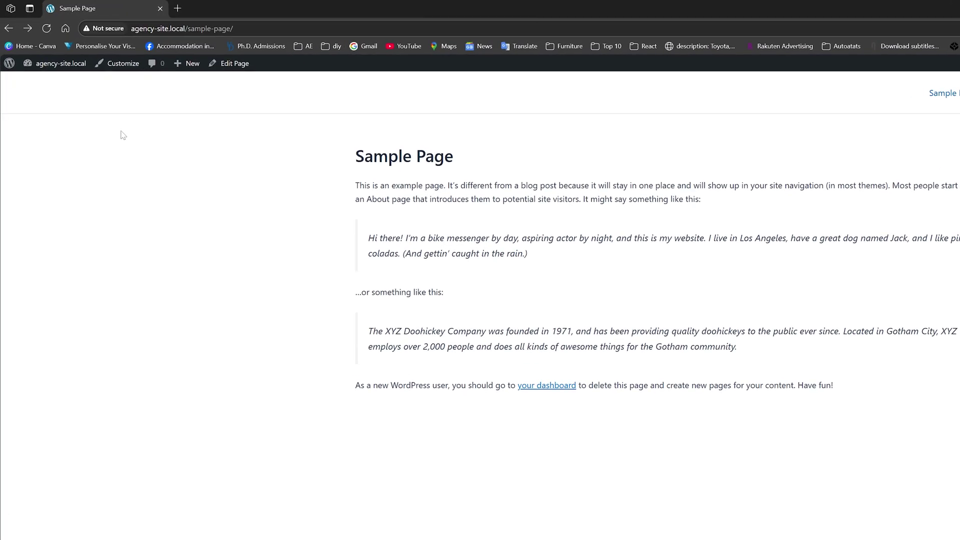
Step: Return to the dashboard and go to Plugins > Add Plugin
click(50, 48)
mouse_move(60, 64)
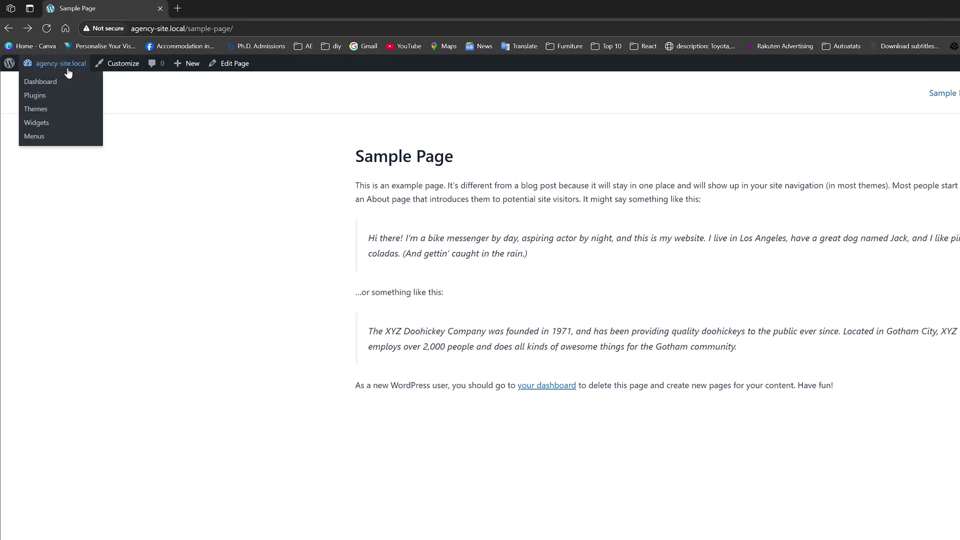
click(55, 80)
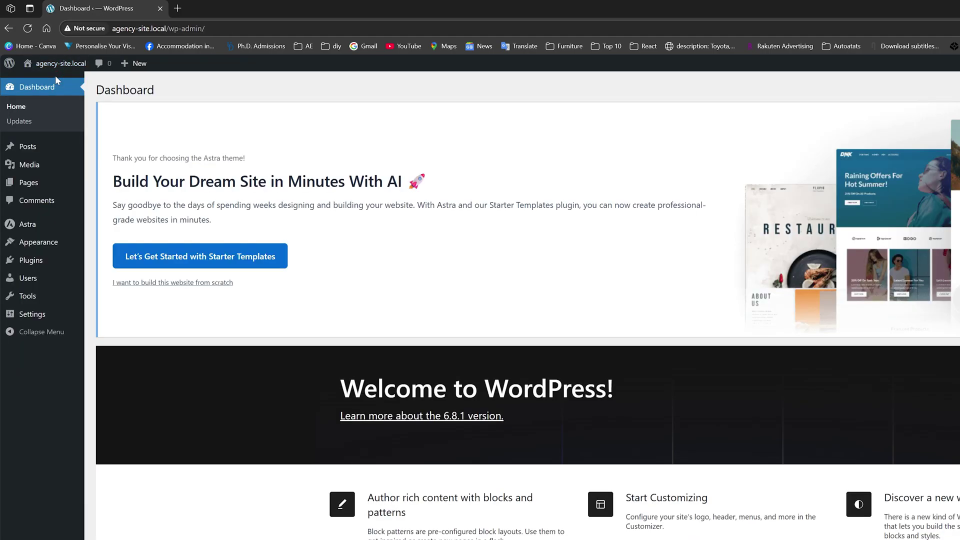
mouse_move(31, 261)
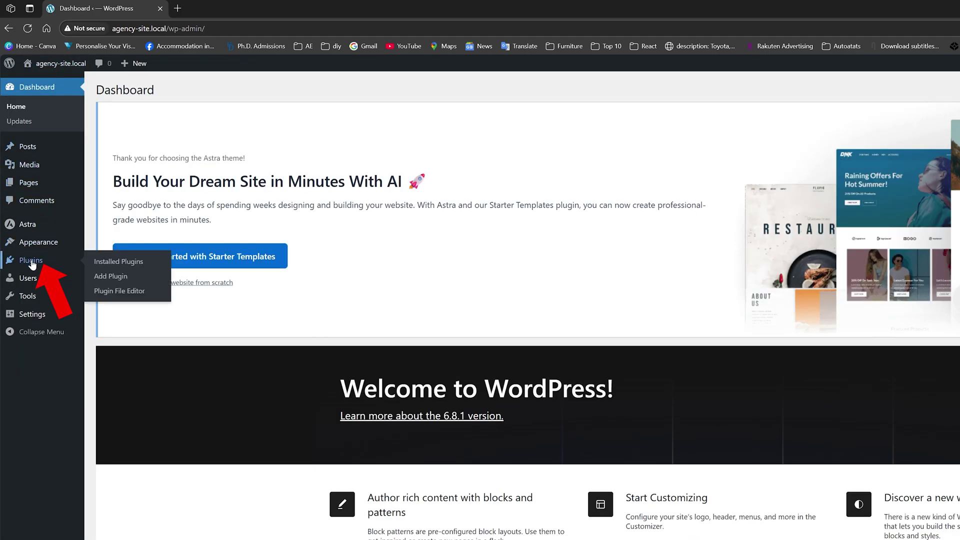
click(120, 281)
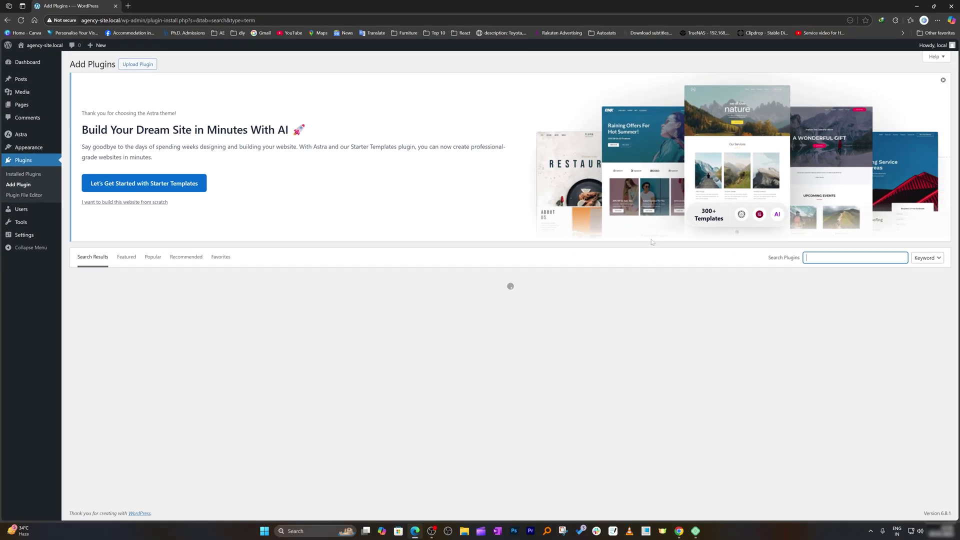
text(Remove Footer Credit)
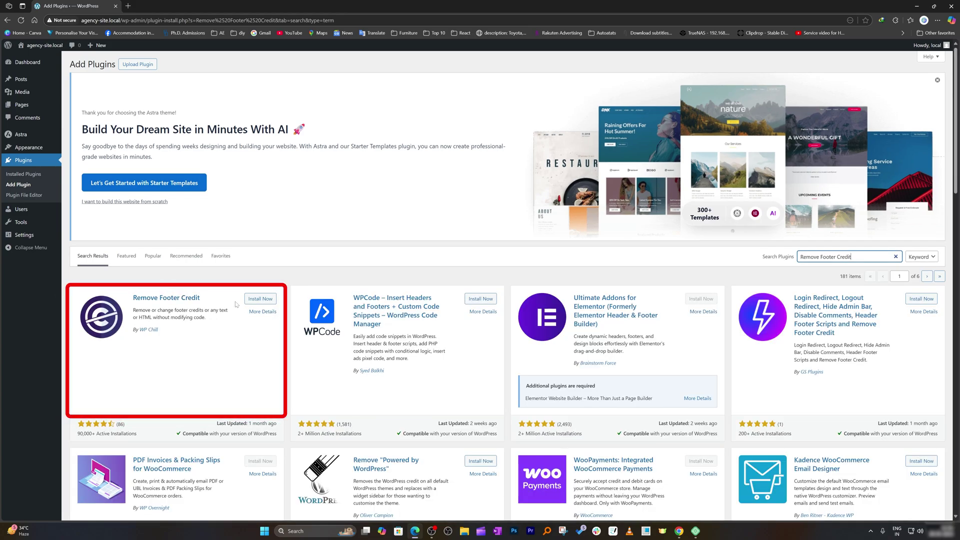
Step: Install and activate the Remove Footer Credit plugin
click(253, 298)
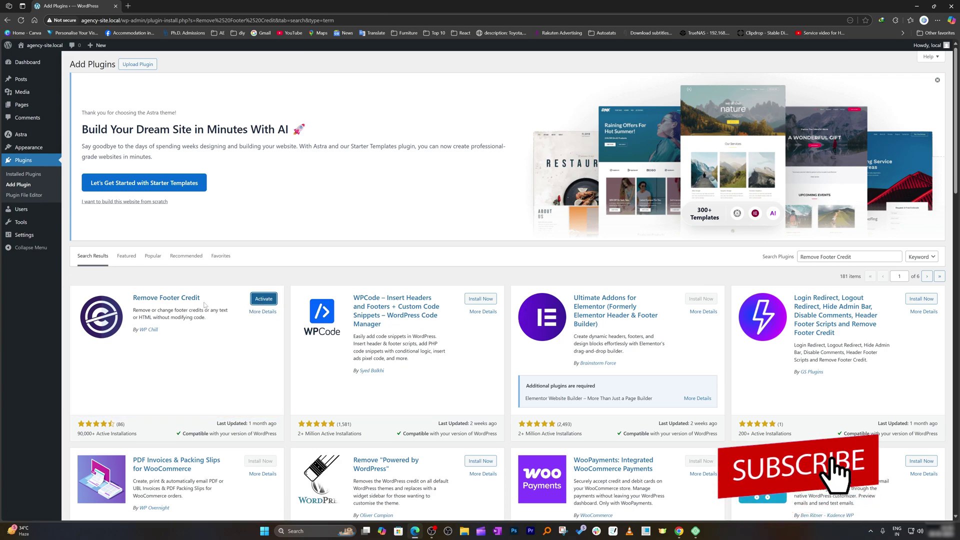
scroll(267, 291, down, 1)
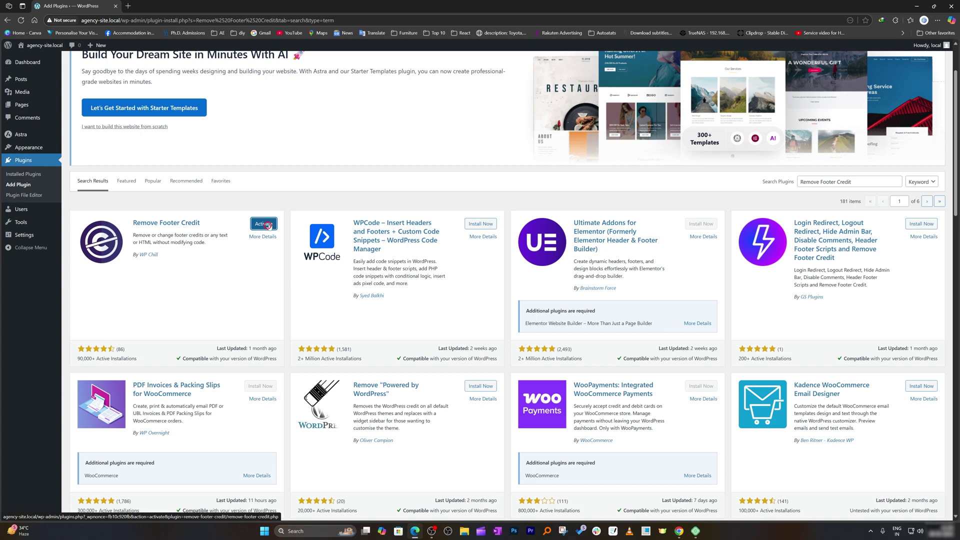
click(267, 225)
right_click(263, 224)
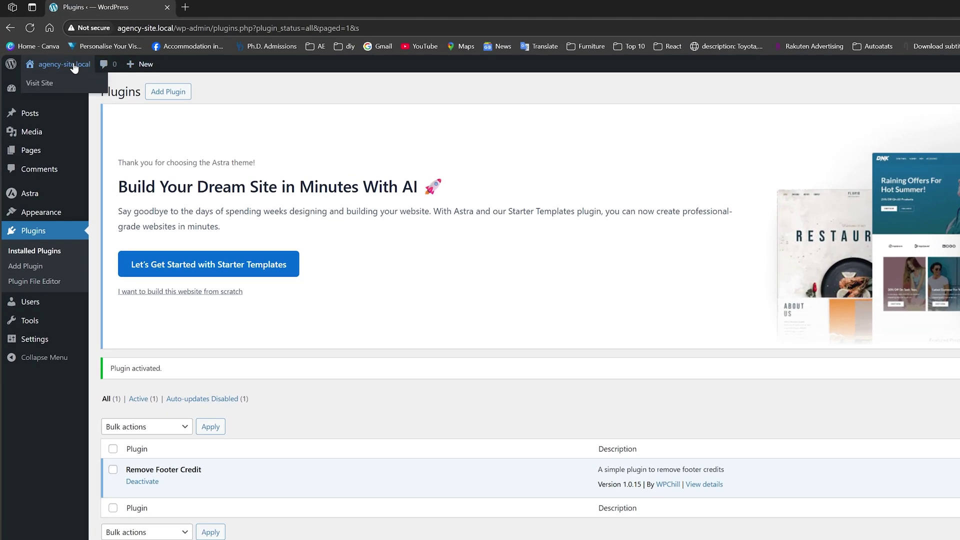
Step: Visit the live site, detour via the Themes page, and return to the front end to inspect the footer credit
click(51, 84)
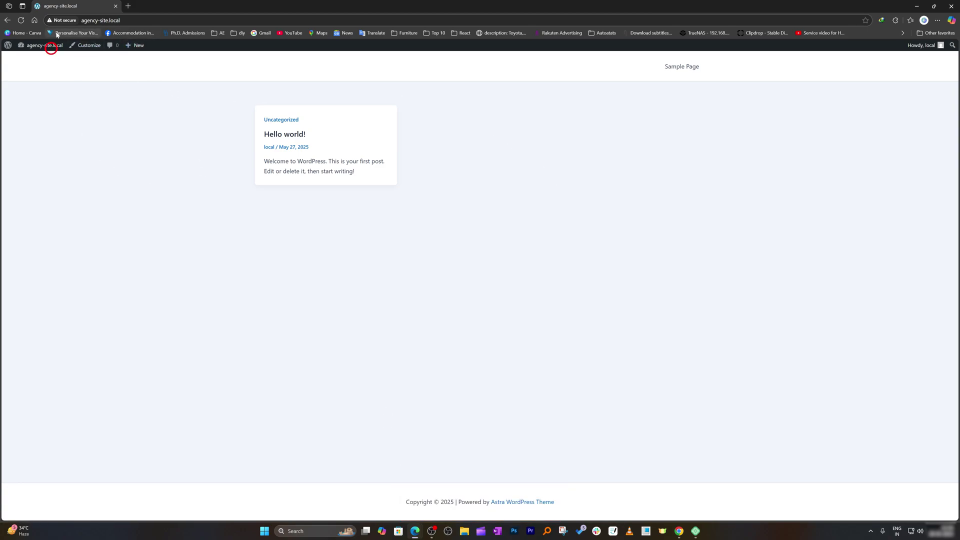
mouse_move(44, 45)
click(33, 81)
right_click(36, 79)
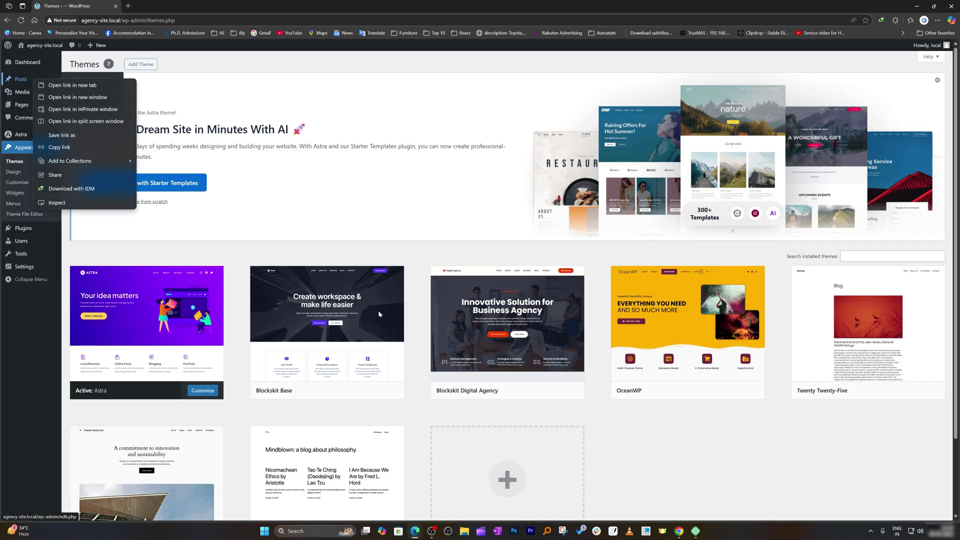
click(772, 454)
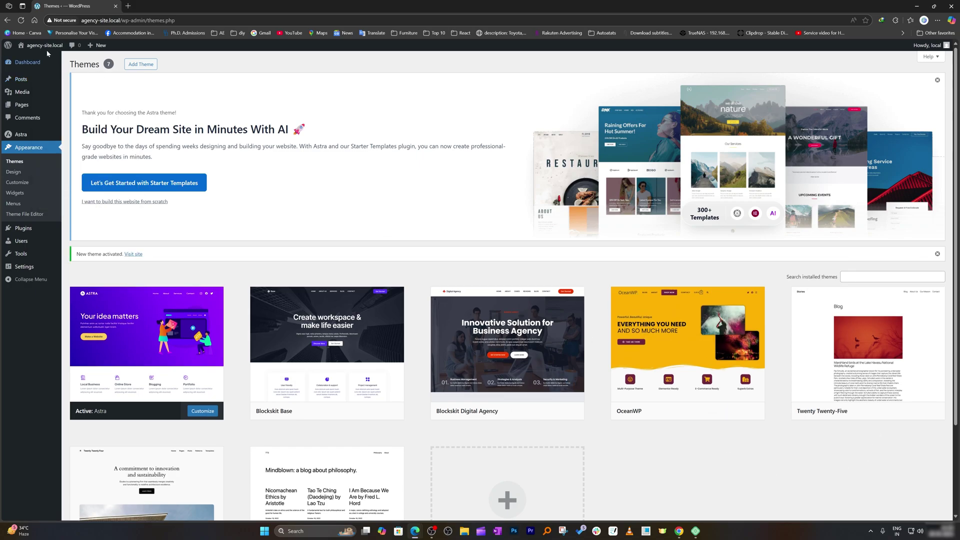
click(34, 58)
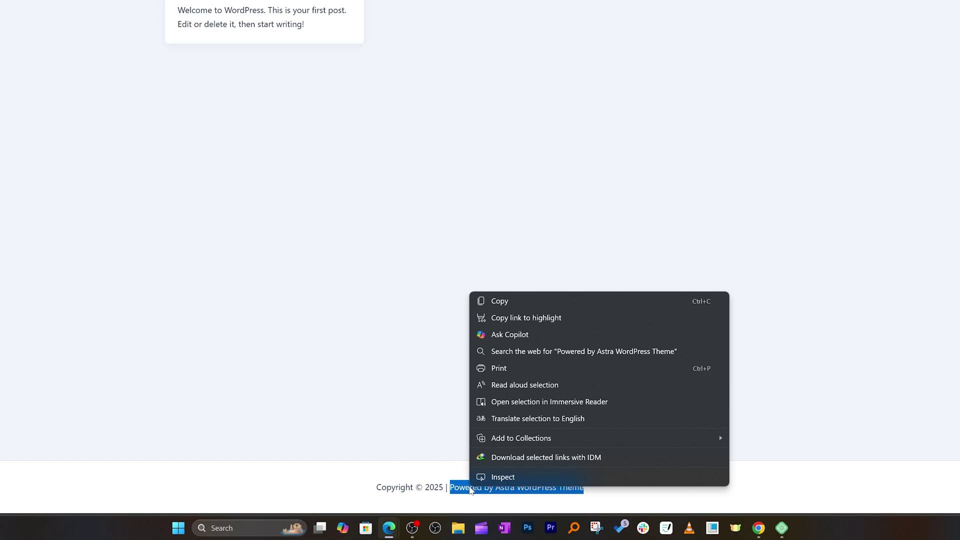
Step: Inspect the footer credit and locate the div.ast-footer-copyright container and its Copyright © 2025 text node
click(503, 478)
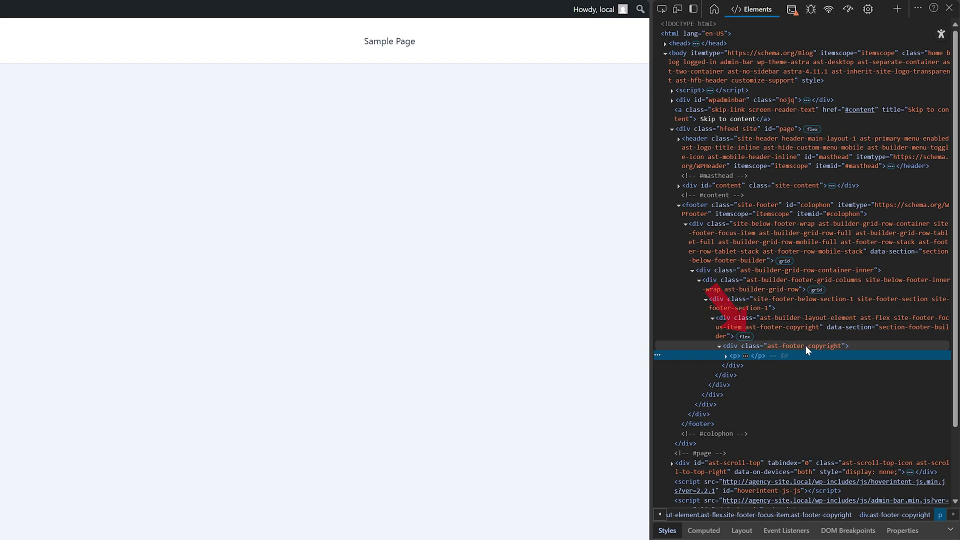
click(806, 345)
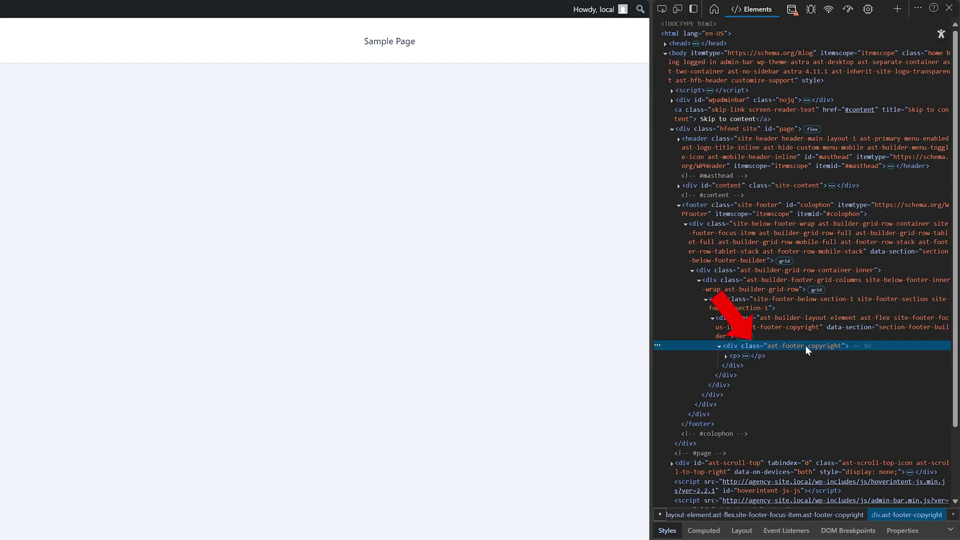
click(725, 357)
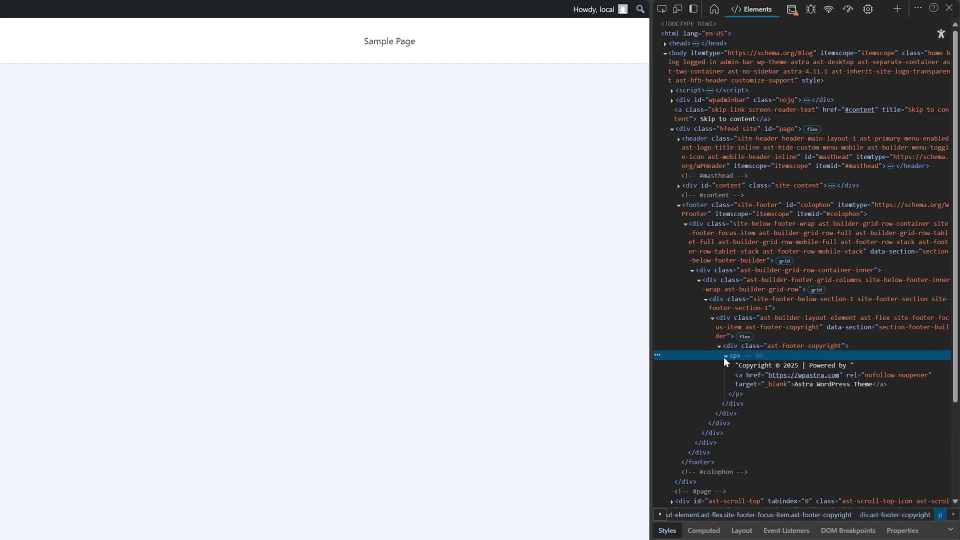
click(750, 368)
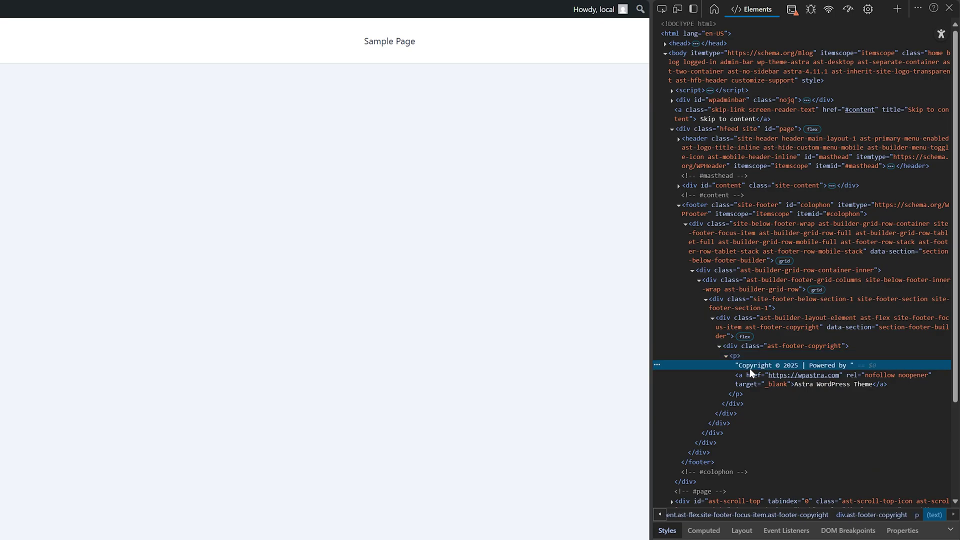
click(526, 339)
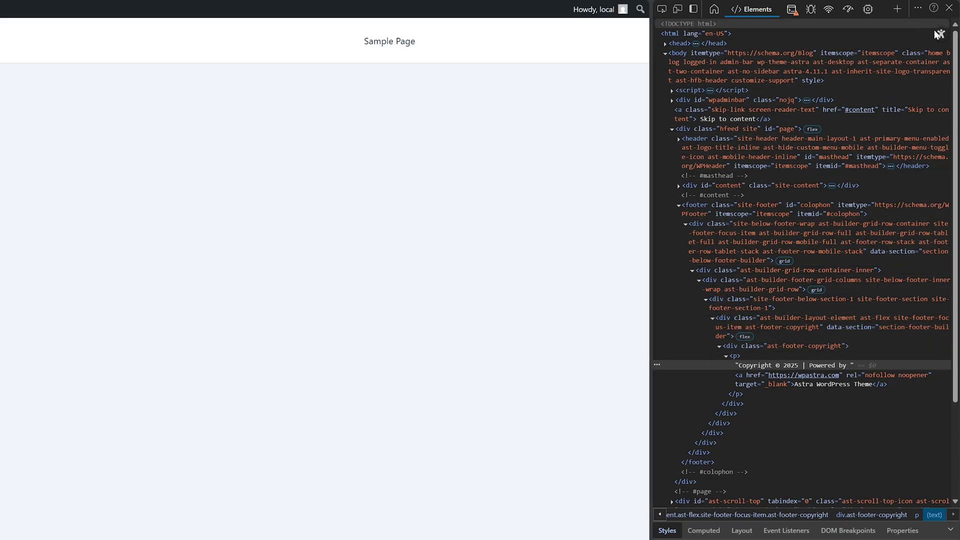
Step: Copy the 'ast-footer-copyright' class name and close DevTools
click(805, 345)
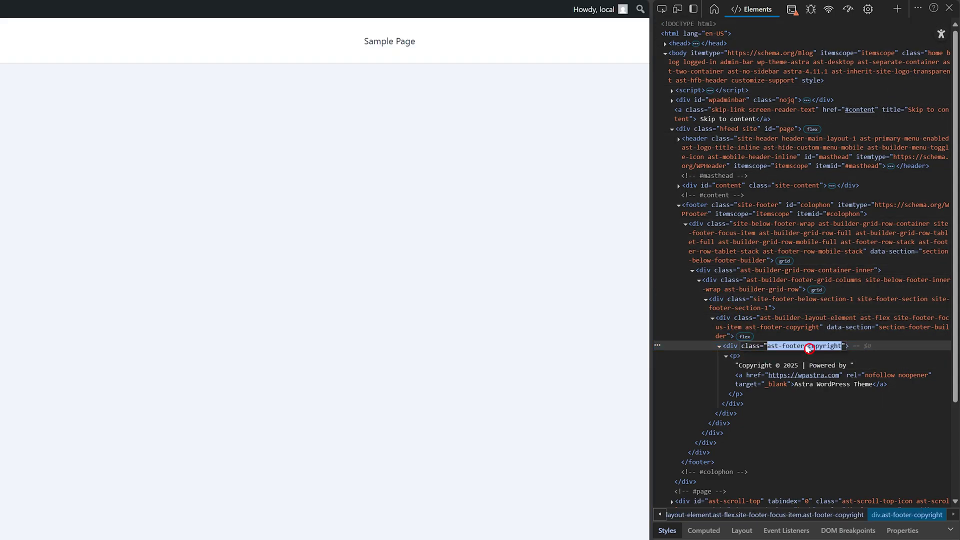
right_click(808, 347)
click(792, 414)
click(949, 7)
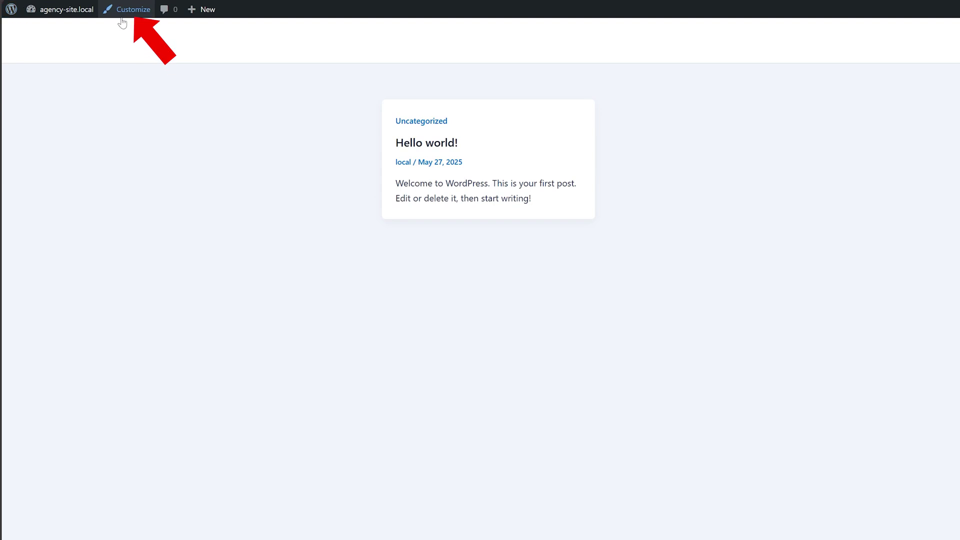
Step: In Customizer > Additional CSS, add '.ast-footer-copyright { display: none }' and publish it
click(127, 9)
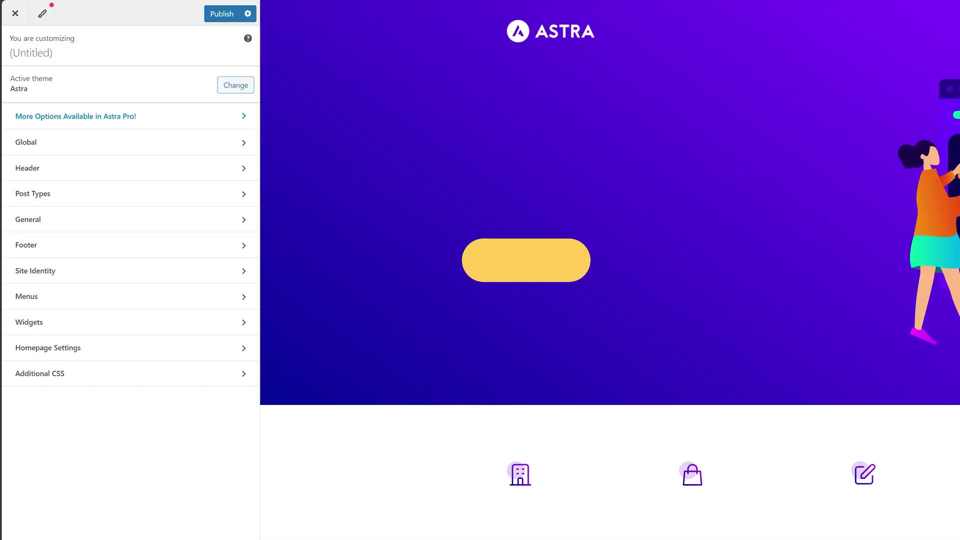
click(163, 380)
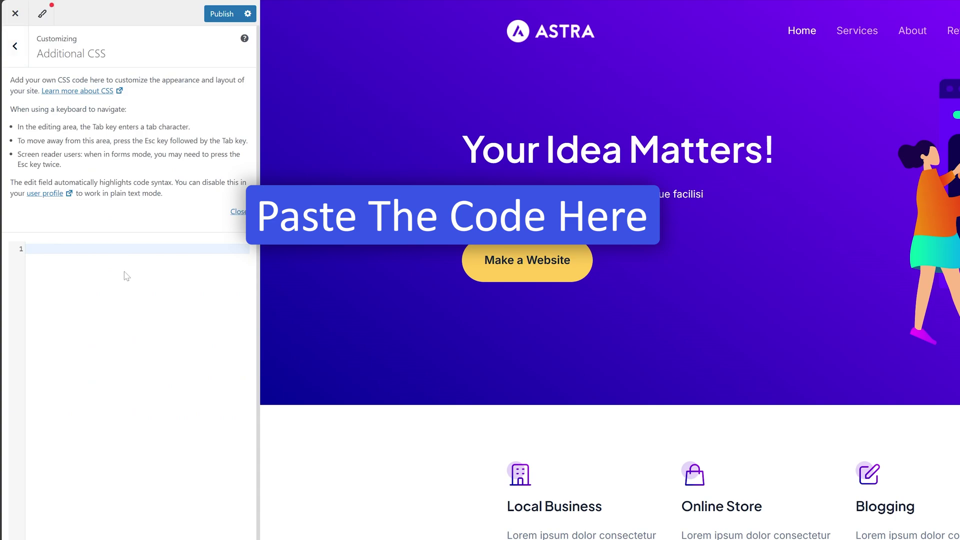
key(ctrl+v)
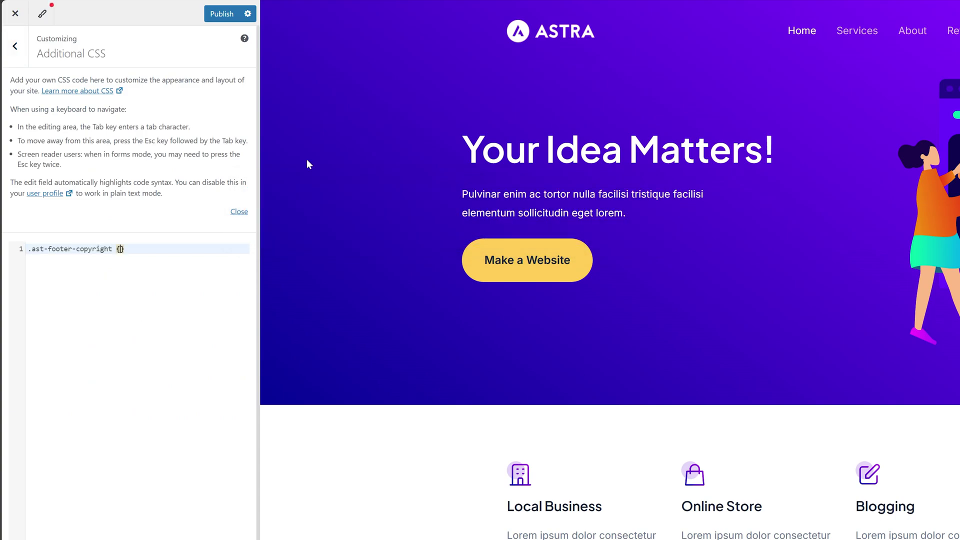
scroll(878, 390, down, 10)
scroll(878, 394, down, 10)
scroll(880, 395, down, 5)
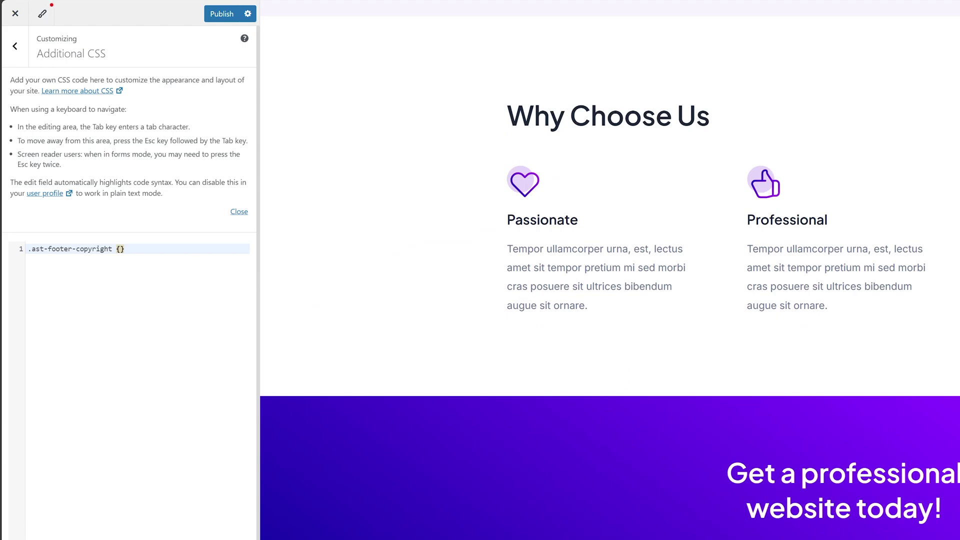
key(Return)
text(di)
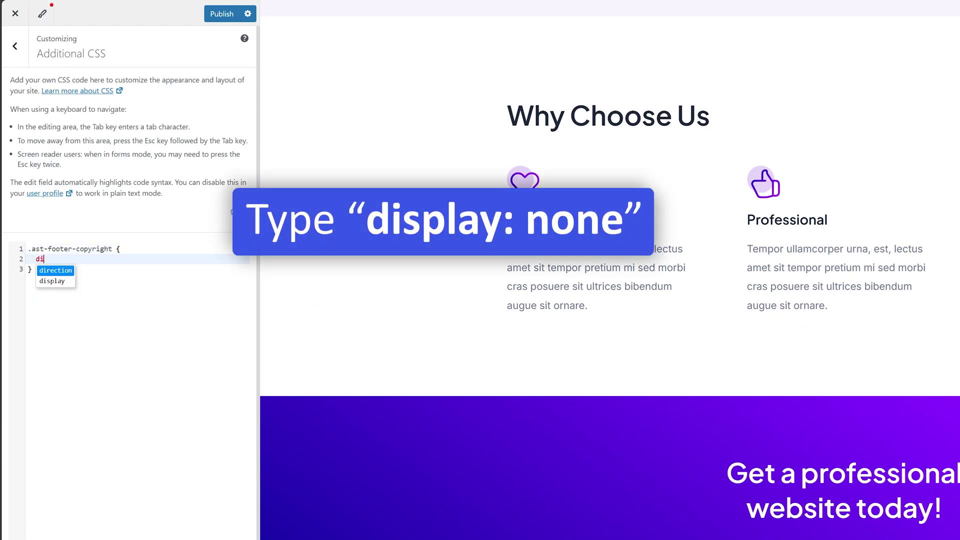
text(splay:)
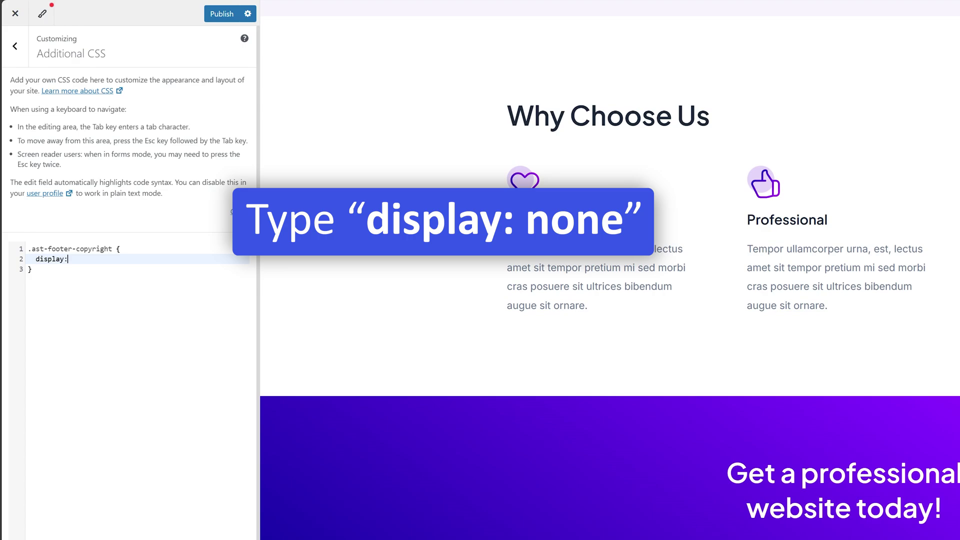
text( none)
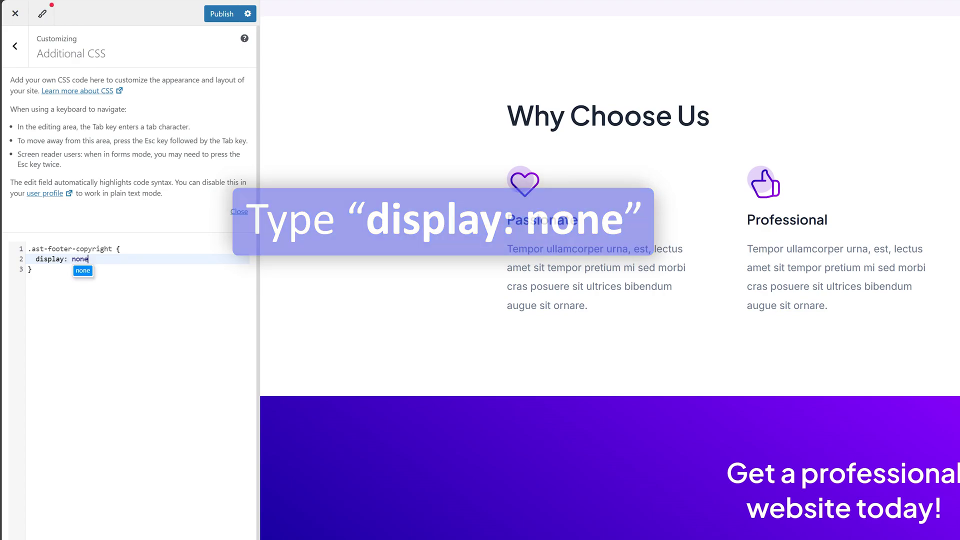
click(108, 337)
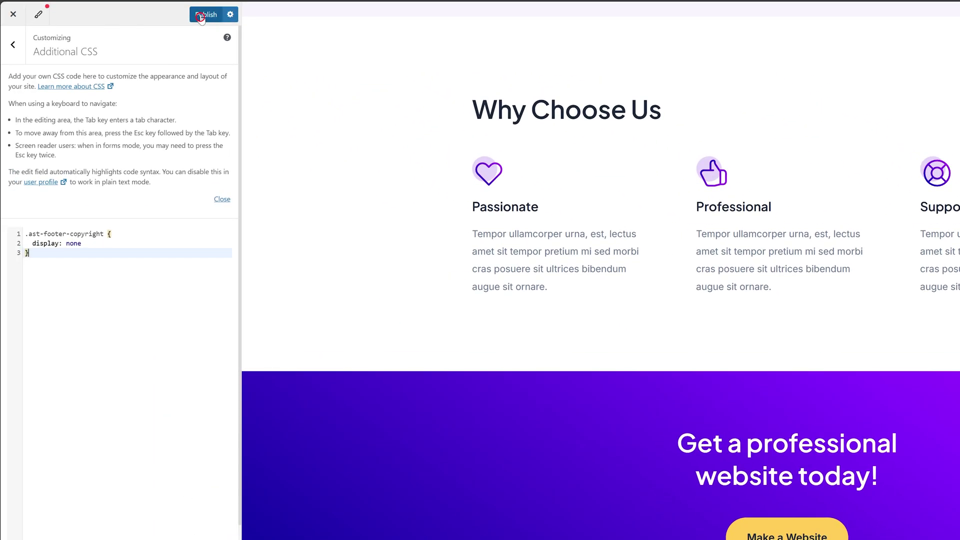
click(201, 15)
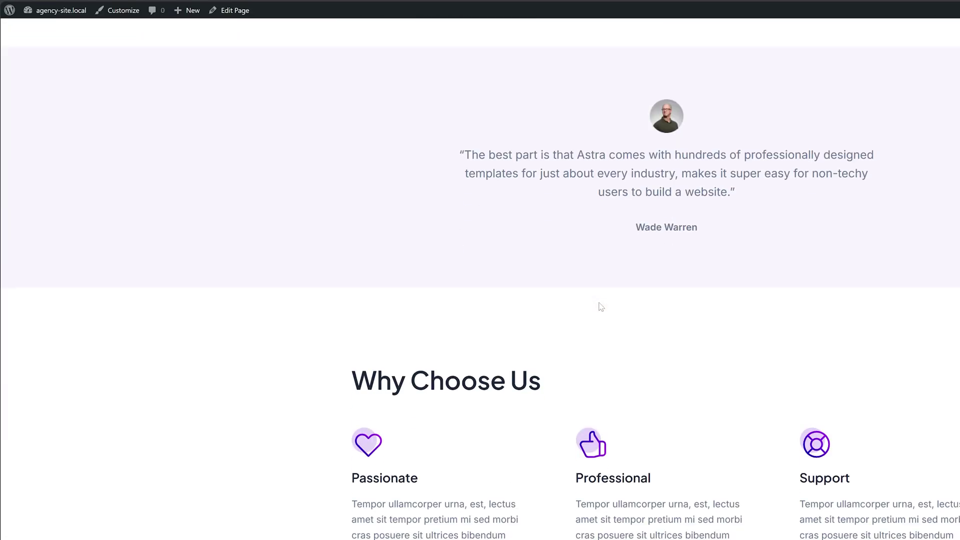
scroll(600, 307, down, 3)
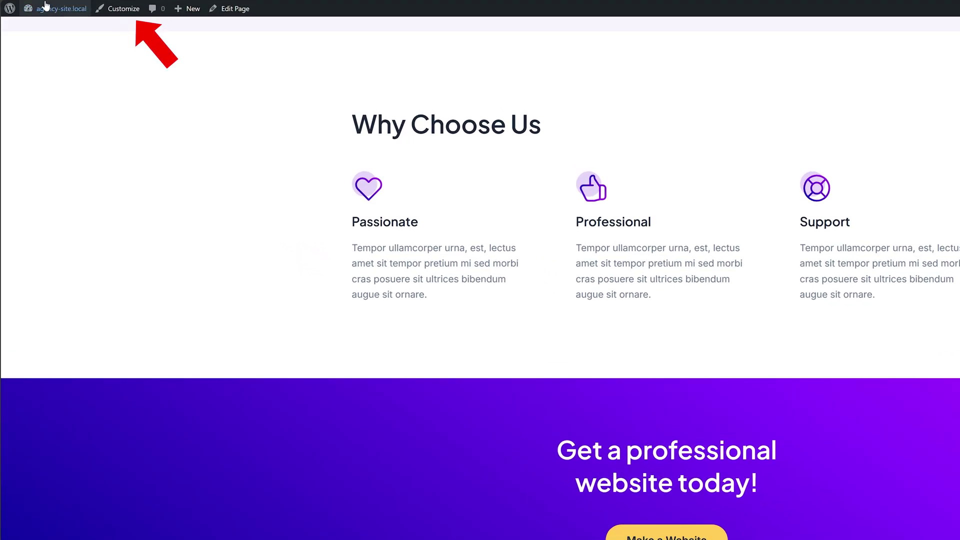
Step: Empty the Additional CSS editor so the footer credit shows again in the preview
click(141, 13)
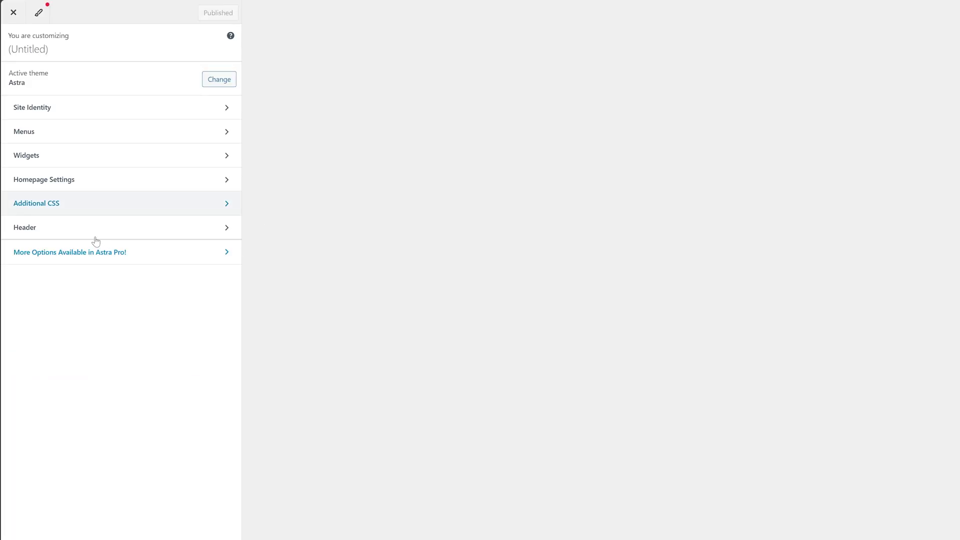
click(104, 351)
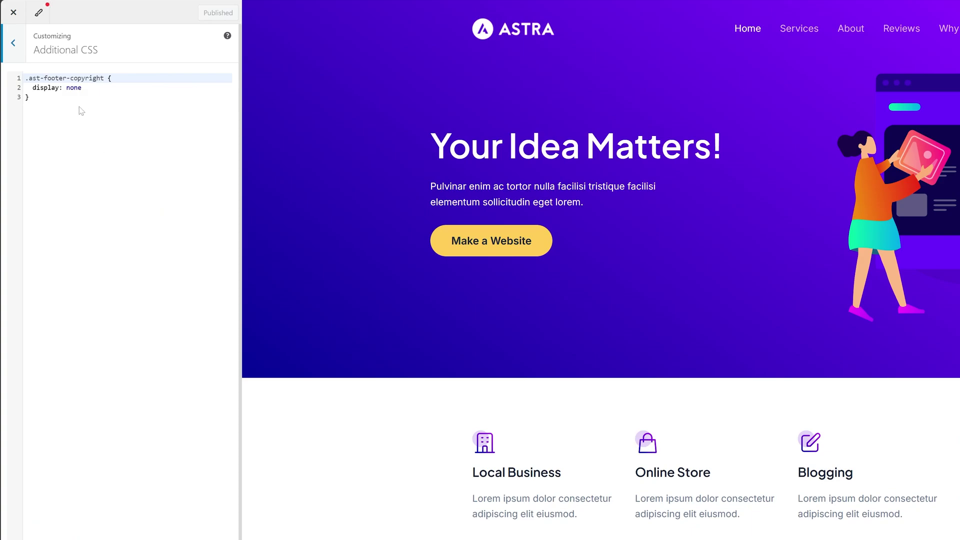
key(ctrl+a)
key(ctrl+c)
key(BackSpace)
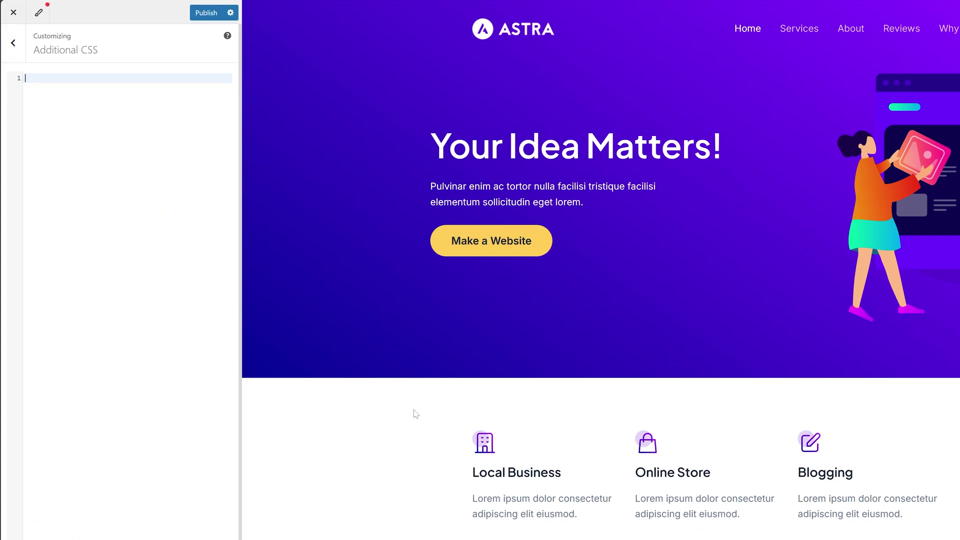
scroll(415, 413, down, 5)
scroll(600, 450, down, 5)
scroll(825, 473, down, 5)
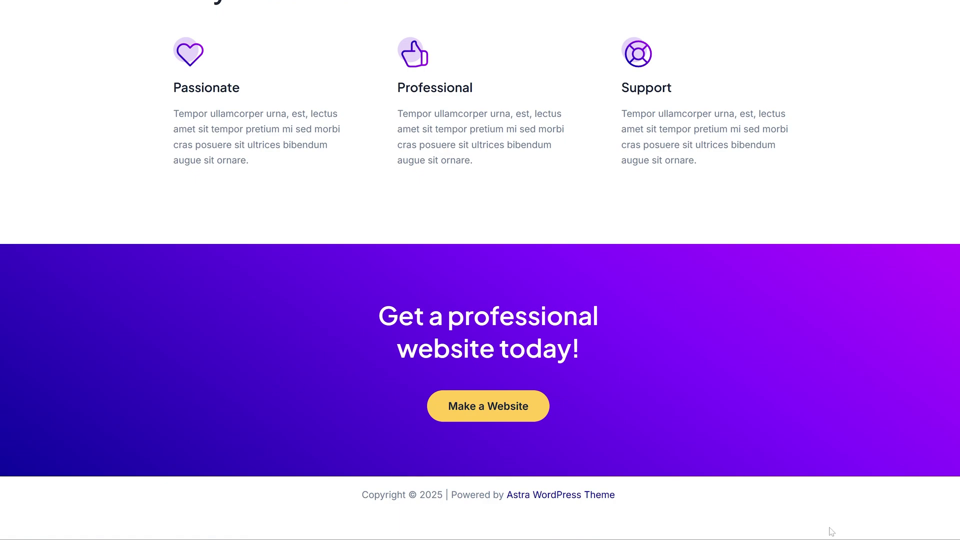
Step: Paste the footer rule back and position the cursor before its opening brace to adjust the selector to hide only the theme link
drag(617, 497, 448, 495)
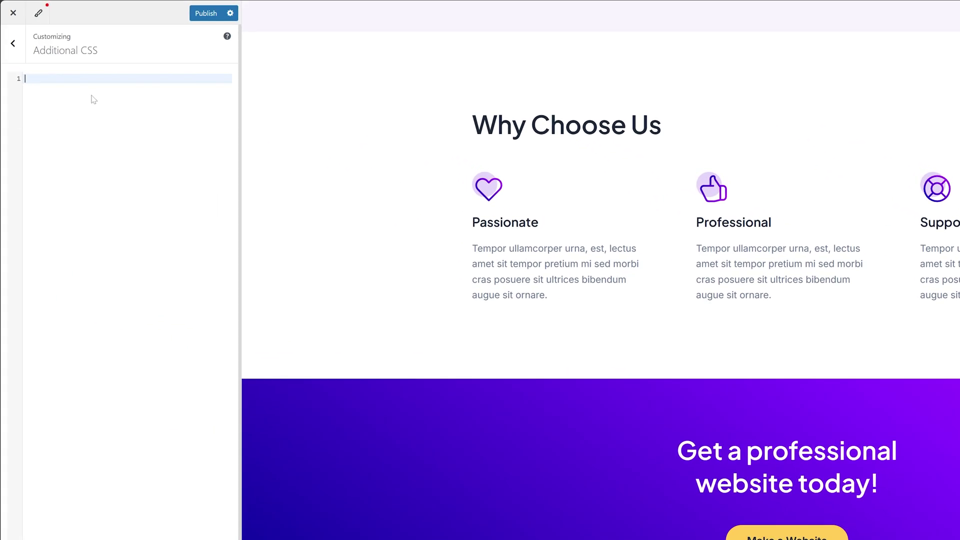
key(ctrl+v)
key(Right)
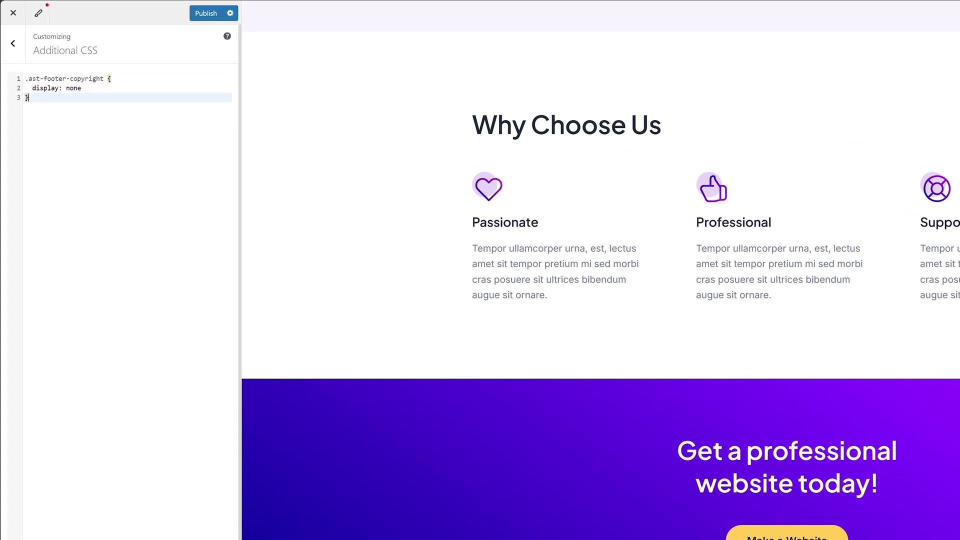
key(Up)
key(Up)
key(End)
key(Left)
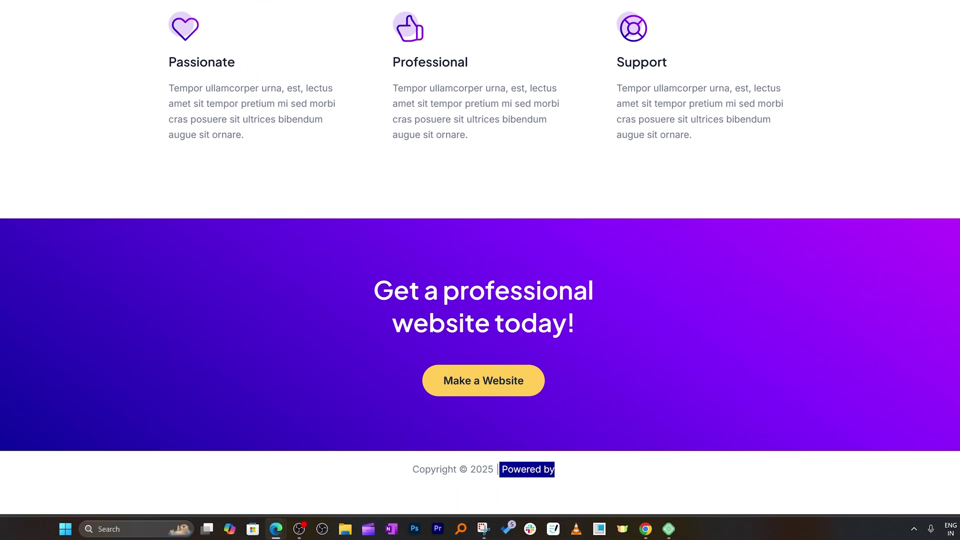
Step: In the footer copyright settings, replace the theme_author placeholder so the text ends 'Powered by Technoholic'
click(579, 475)
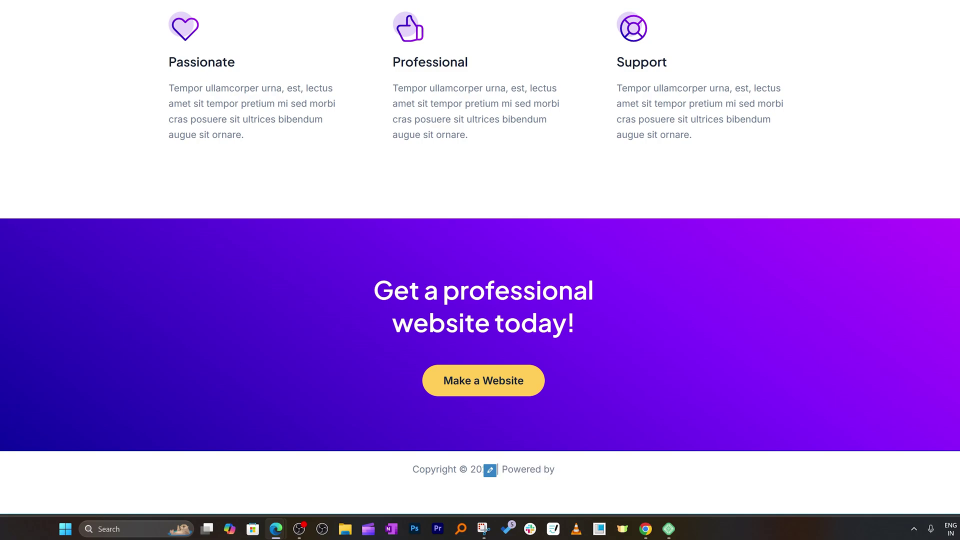
click(490, 470)
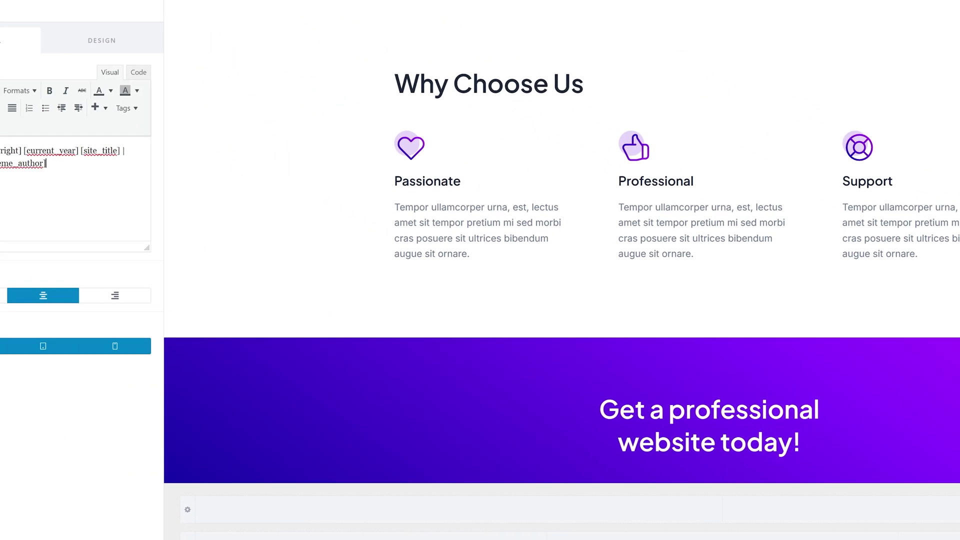
key(BackSpace)
text(Powered by Technoholic)
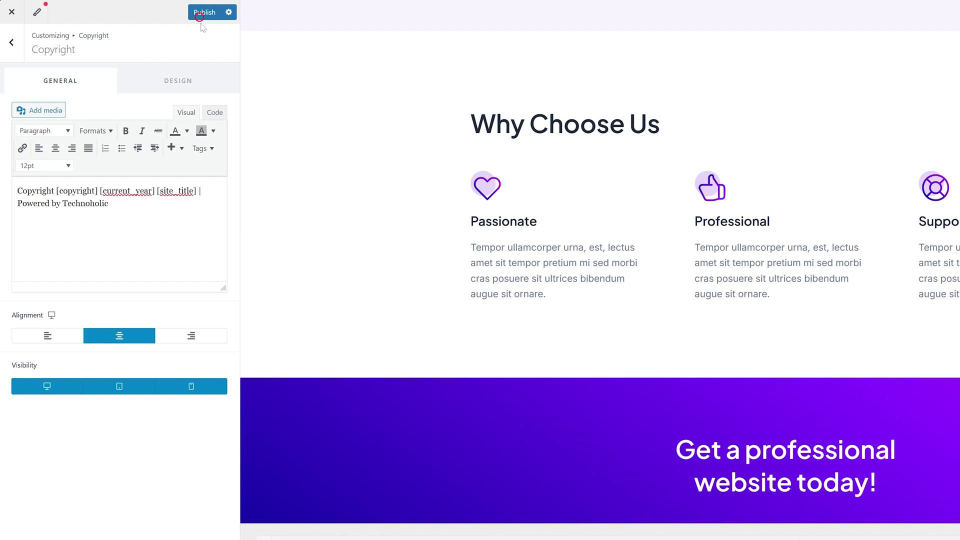
Step: Publish the updated copyright text and close the Customizer to the live homepage
click(201, 14)
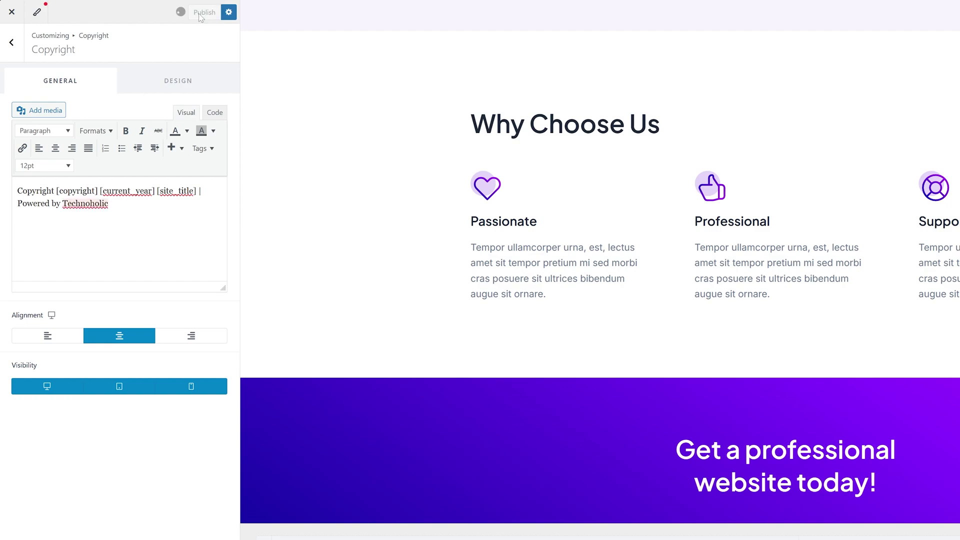
click(12, 42)
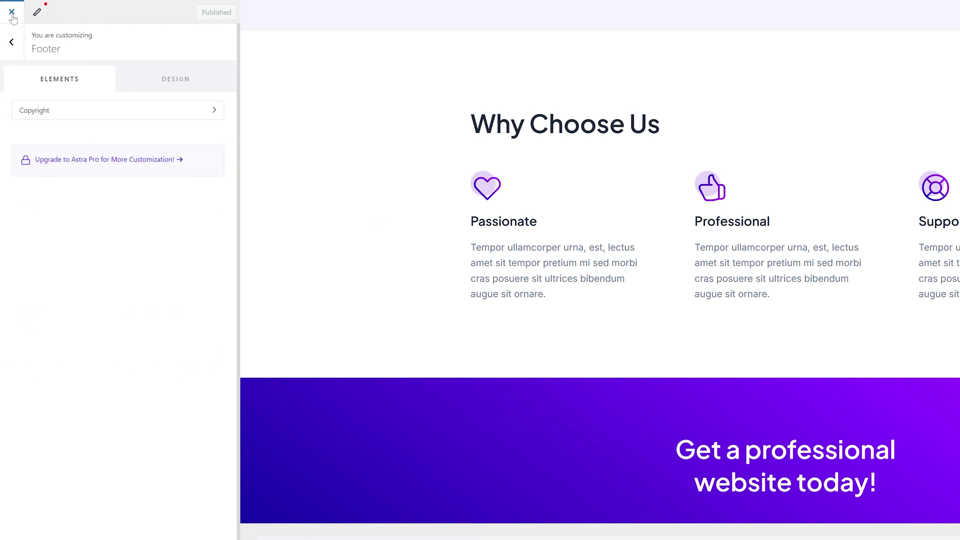
click(12, 12)
scroll(718, 425, down, 10)
scroll(718, 425, down, 10)
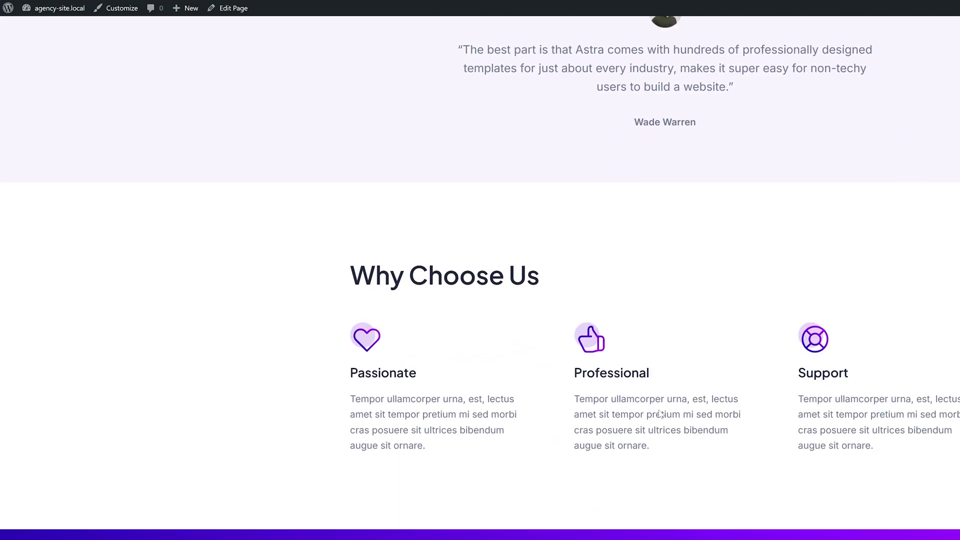
scroll(658, 409, down, 3)
scroll(658, 409, down, 1)
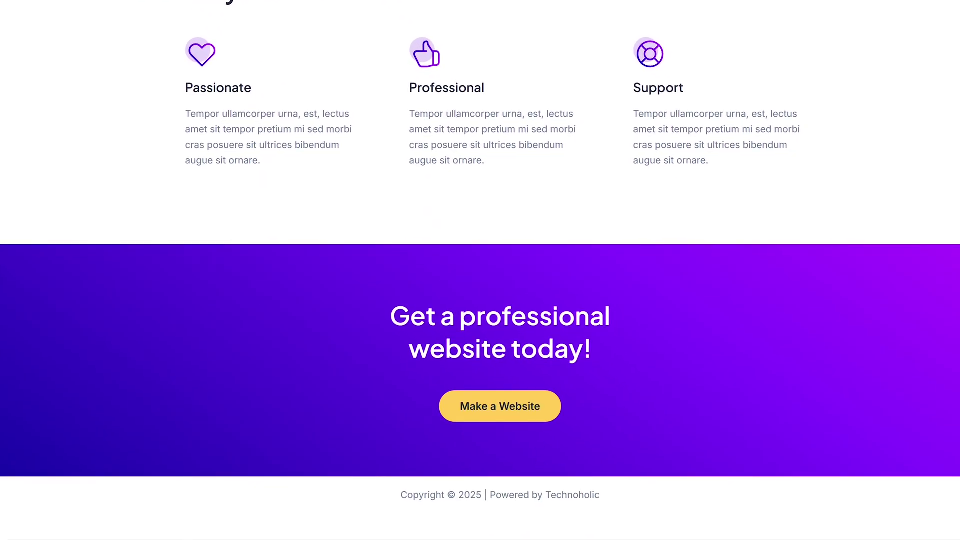
Step: Check the footer's 'Powered by Technoholic' text and review the '.ast-footer-copyright a' rule in Additional CSS
drag(502, 495, 613, 498)
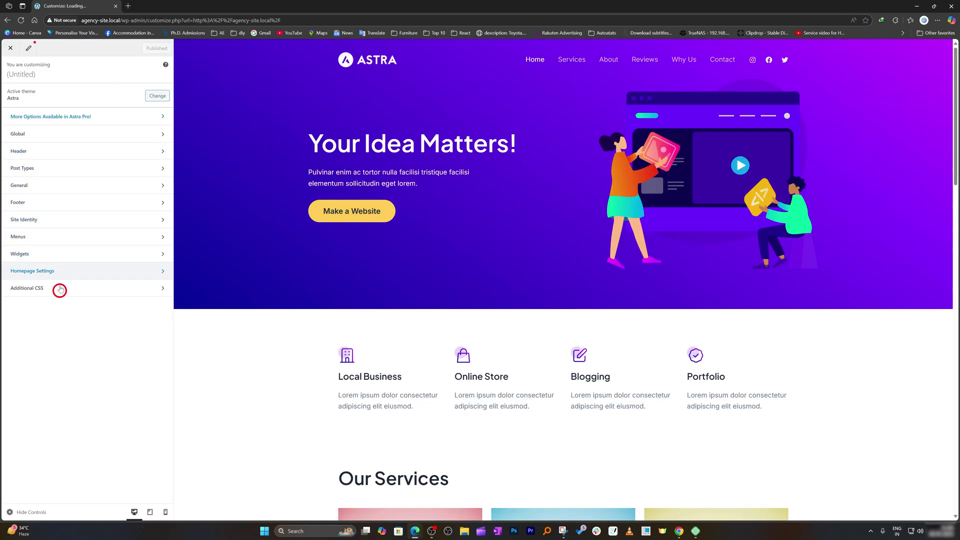
click(60, 289)
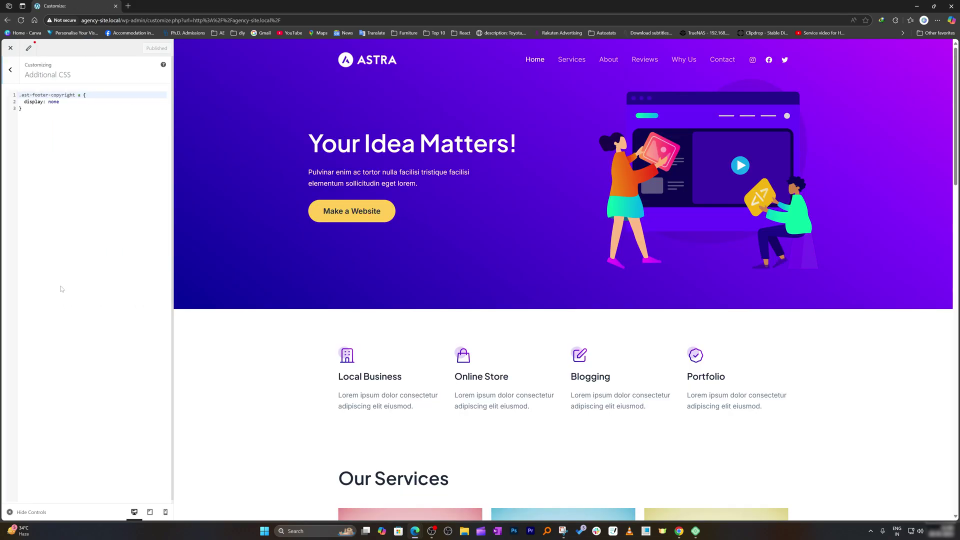
click(81, 118)
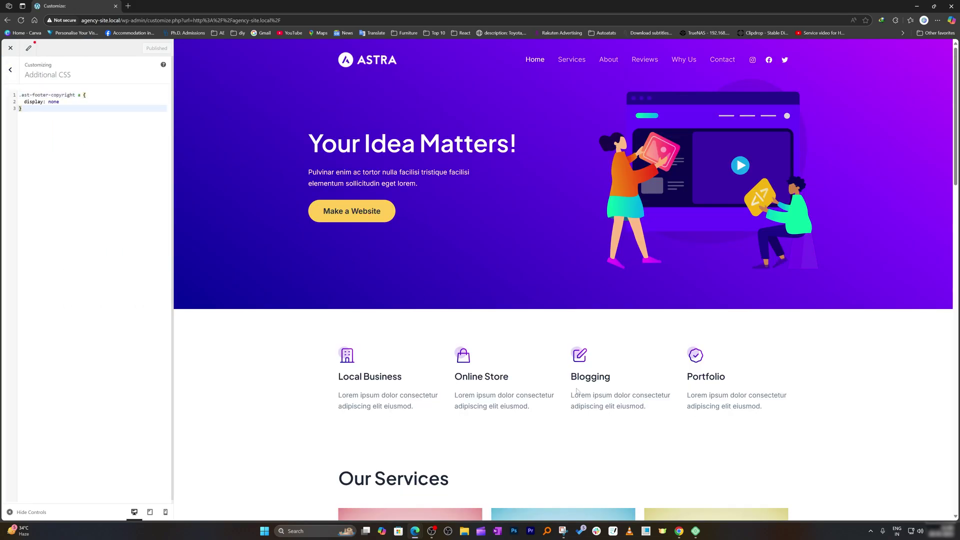
scroll(576, 391, down, 4)
scroll(600, 389, down, 6)
scroll(645, 386, down, 5)
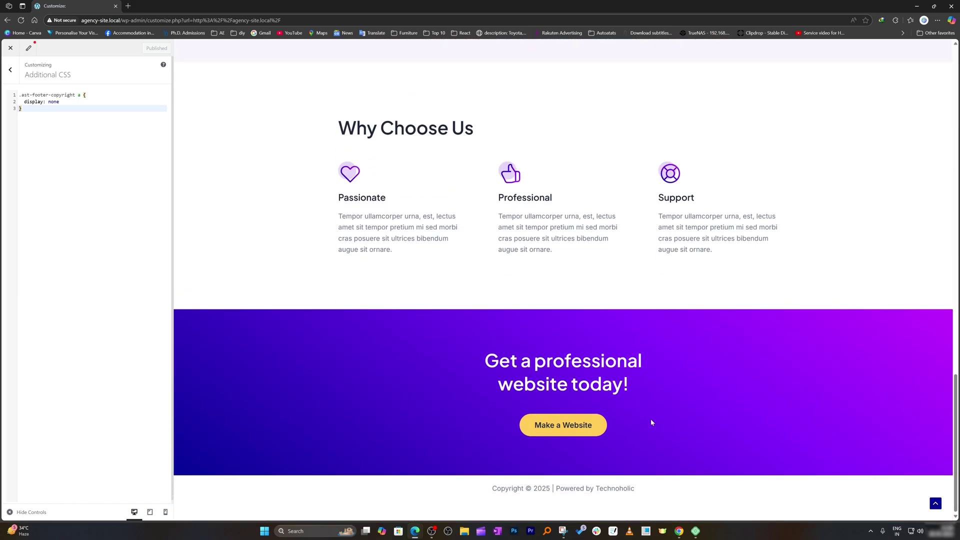
mouse_move(19, 94)
mouse_down()
mouse_move(75, 95)
mouse_move(99, 78)
mouse_up()
Step: Delete the trailing 'a' so the selector reads '.ast-footer-copyright' and targets the whole copyright element
click(49, 110)
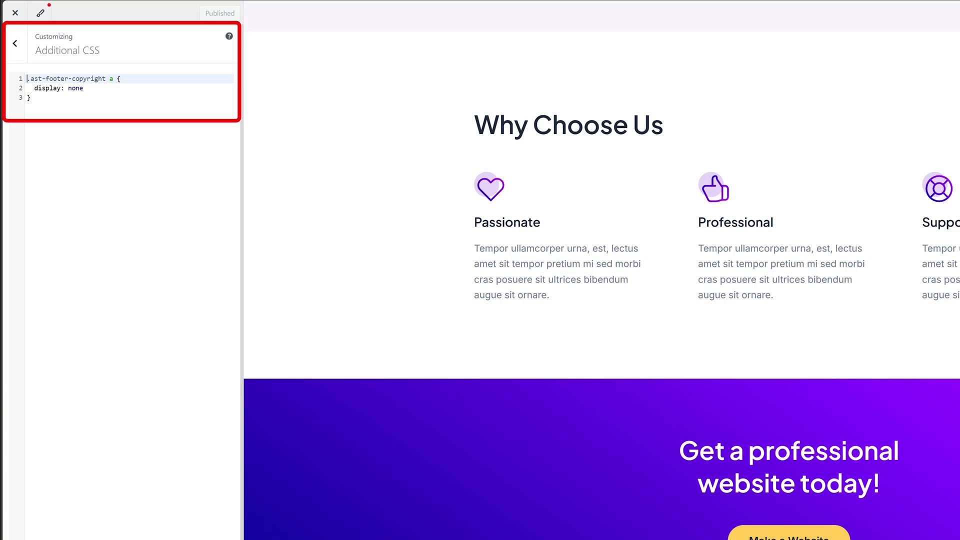
click(88, 113)
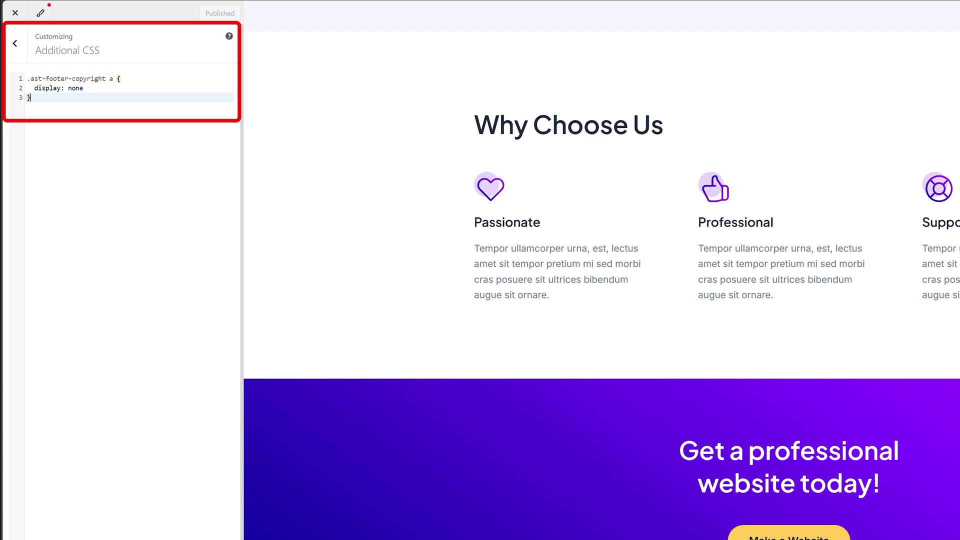
click(30, 78)
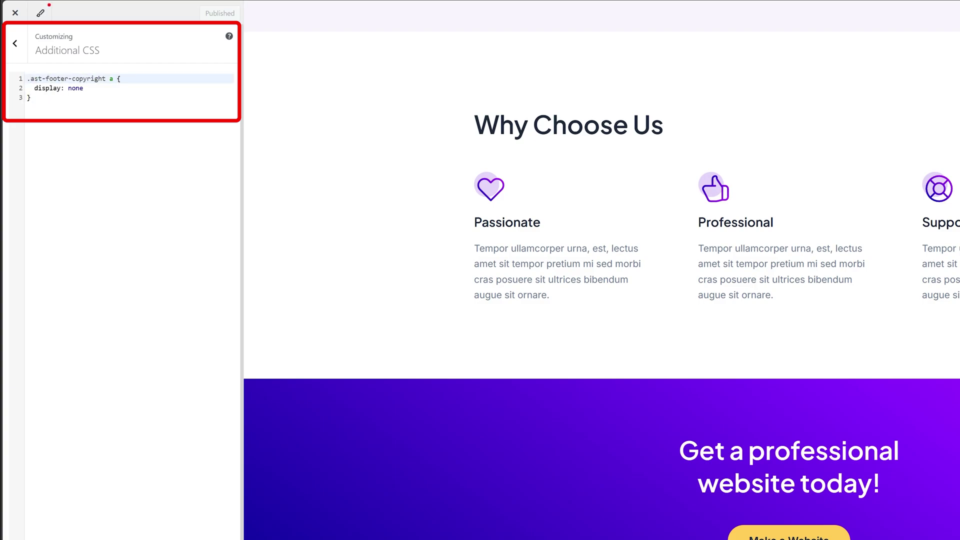
drag(29, 79, 99, 79)
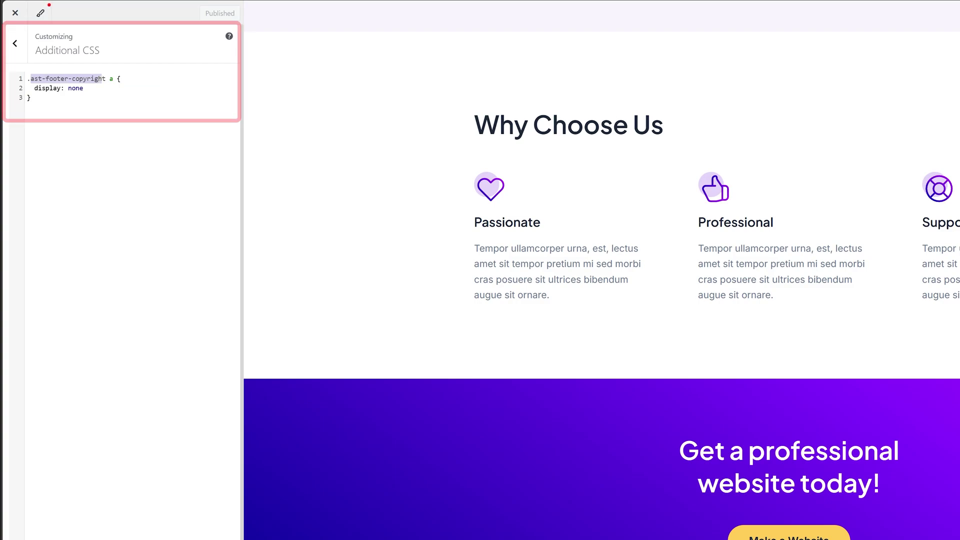
click(114, 78)
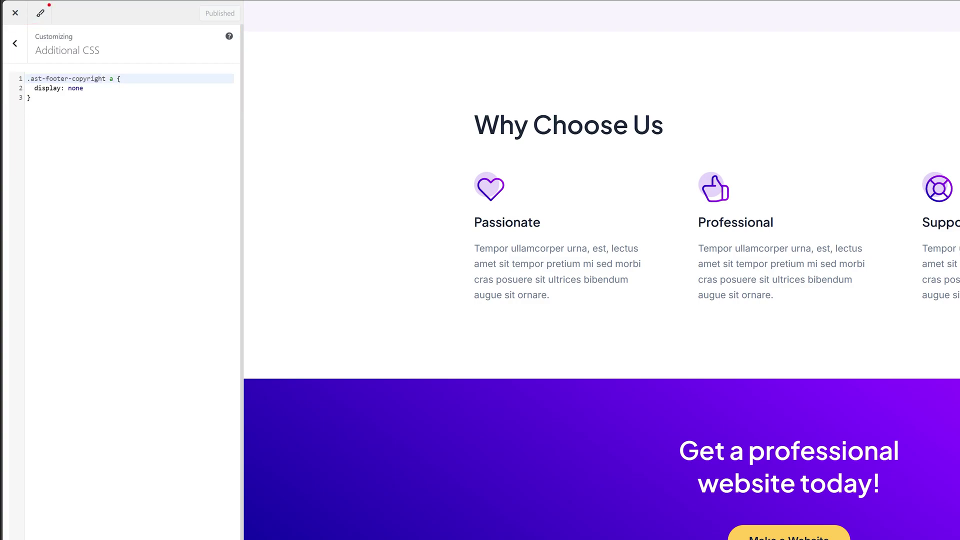
key(BackSpace)
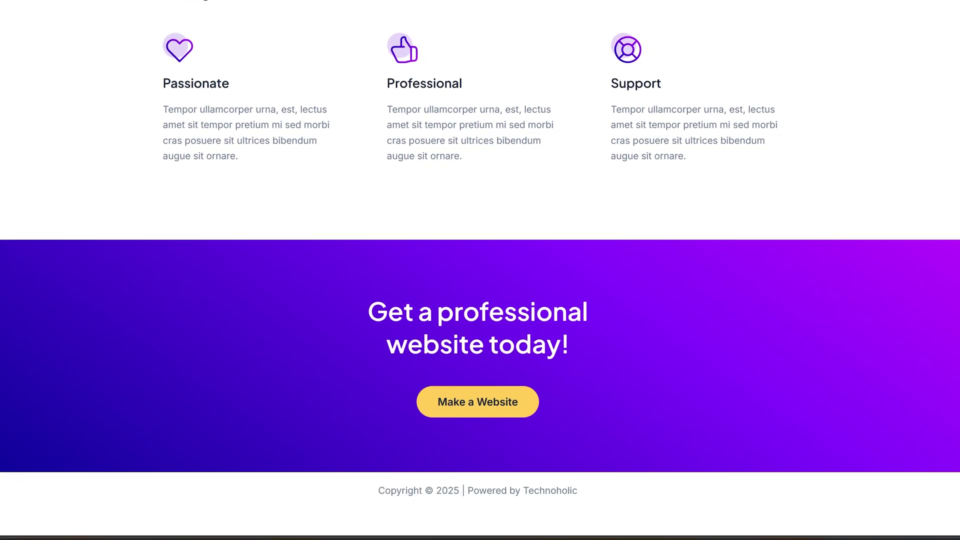
Step: Revert the selector edits so the rule again reads '.ast-footer-copyright a { display: none }'
key(BackSpace)
key(BackSpace)
key(BackSpace)
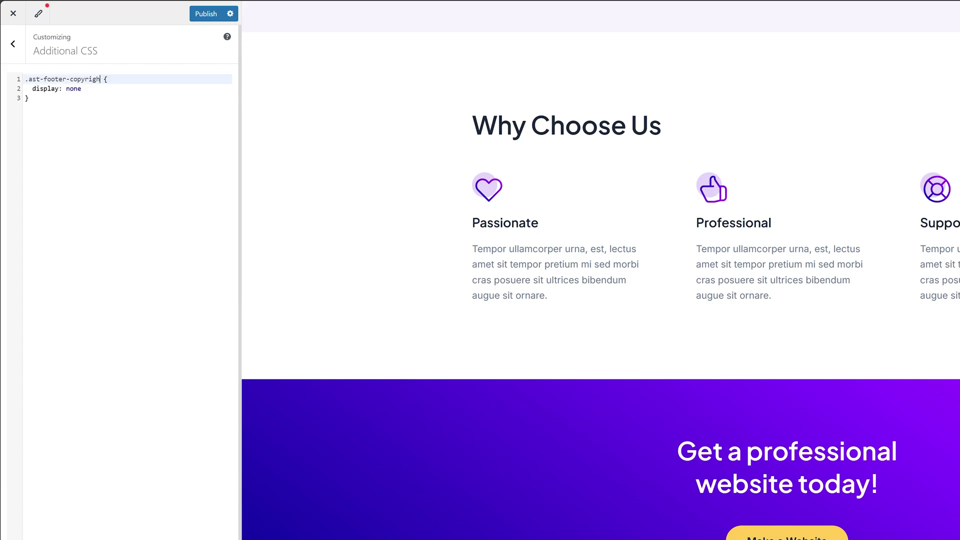
key(BackSpace)
key(BackSpace)
key(Down)
key(ctrl+a)
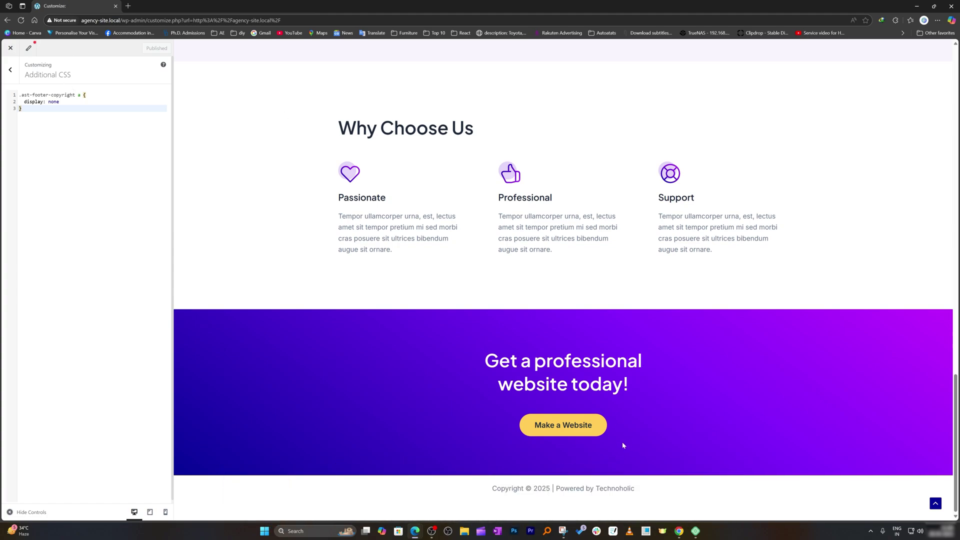
click(86, 95)
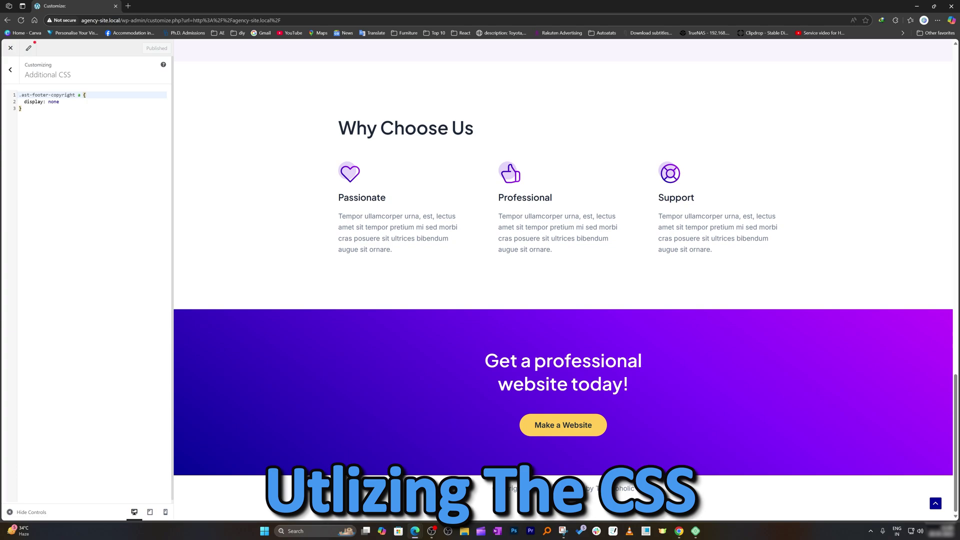
key(BackSpace)
key(BackSpace)
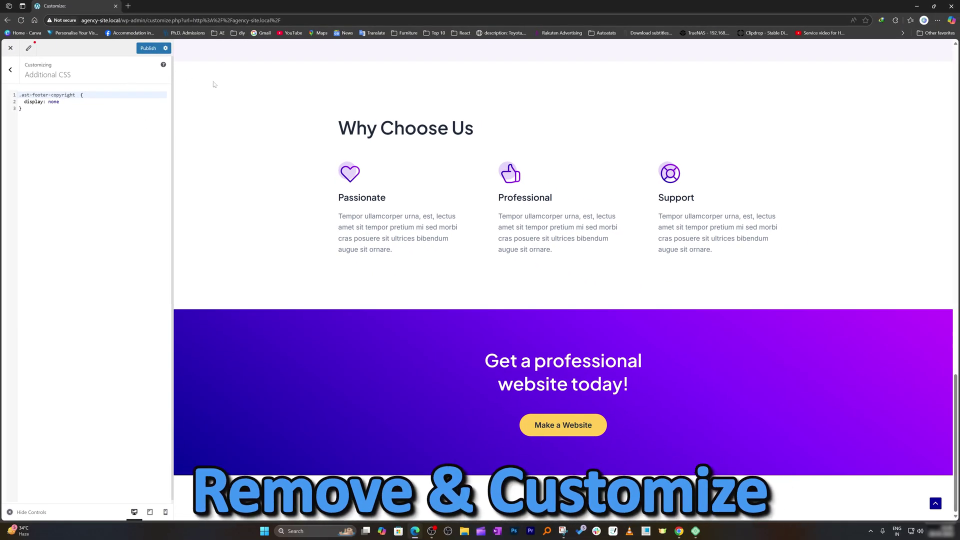
scroll(310, 156, up, 5)
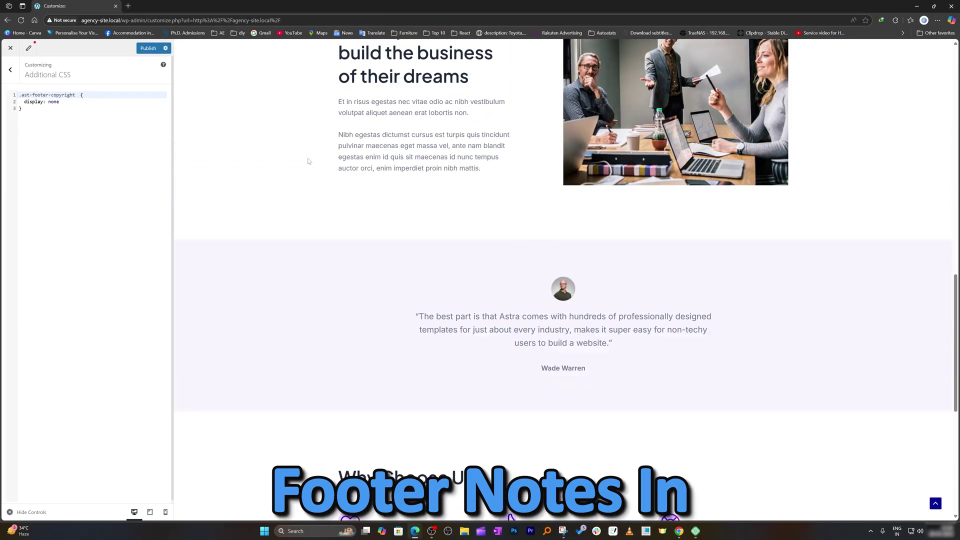
scroll(306, 160, up, 5)
scroll(291, 158, up, 5)
scroll(297, 157, up, 2)
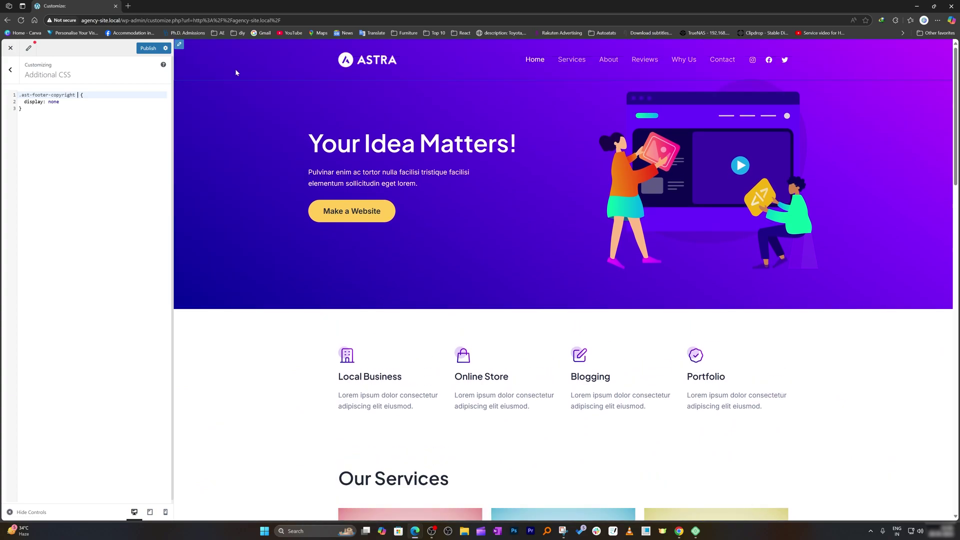
scroll(333, 73, down, 1)
scroll(426, 149, down, 2)
scroll(426, 149, down, 5)
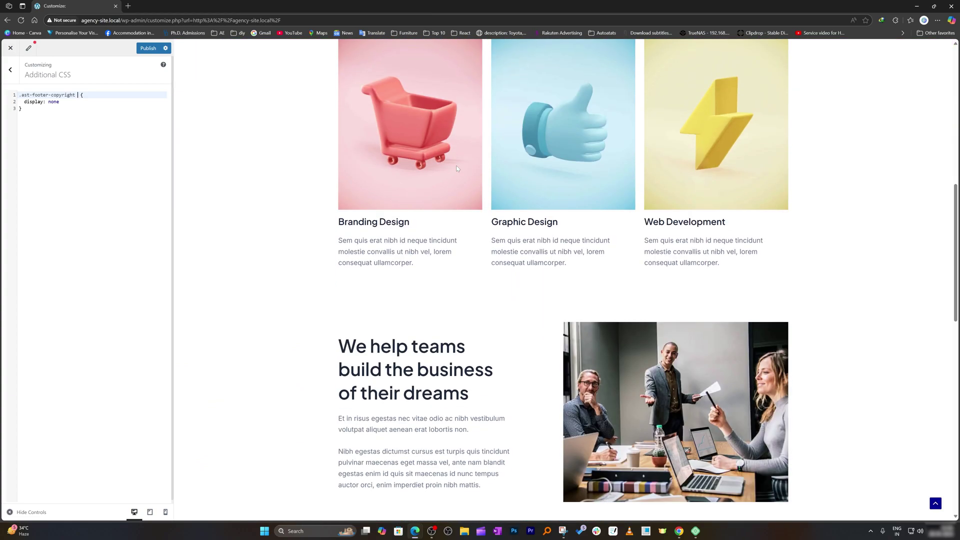
scroll(426, 149, down, 3)
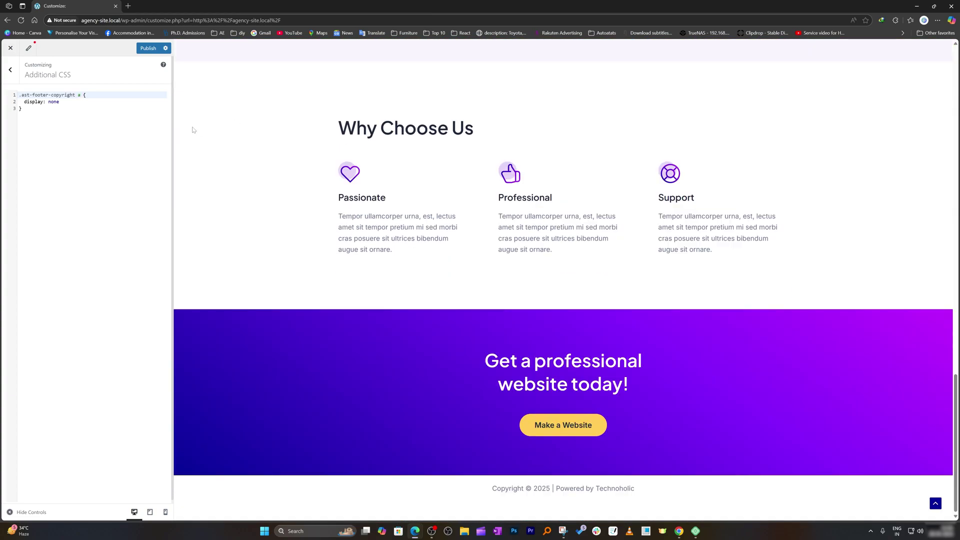